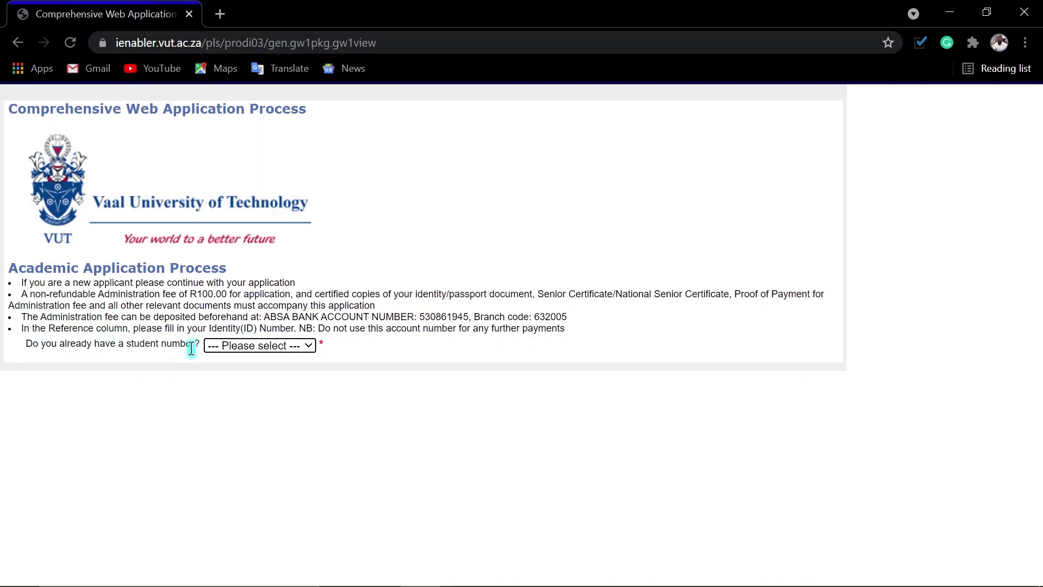
Step: Answer No to both the existing student number and returning application questions
click(245, 344)
click(228, 386)
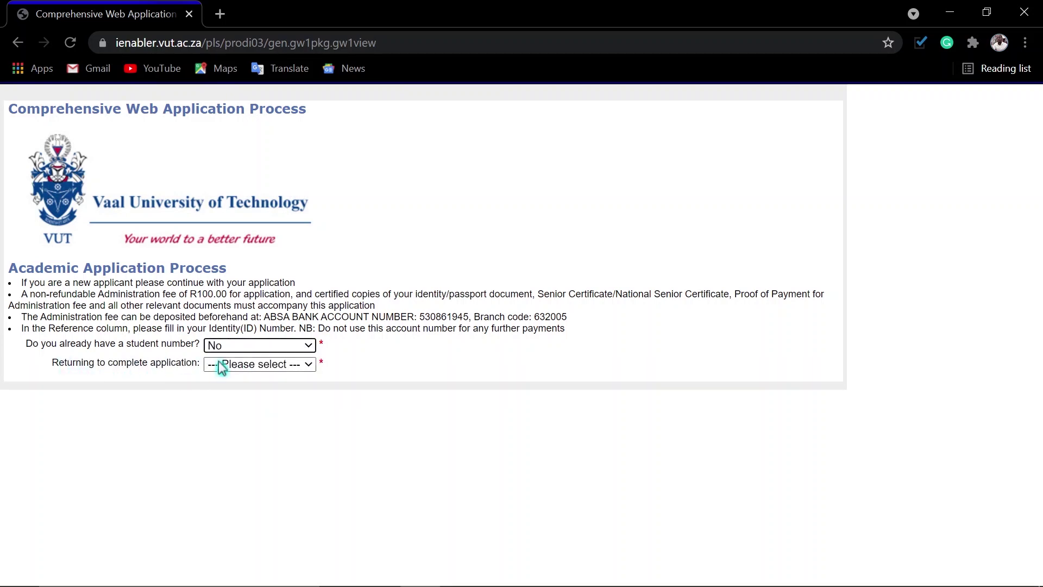
click(256, 368)
click(239, 405)
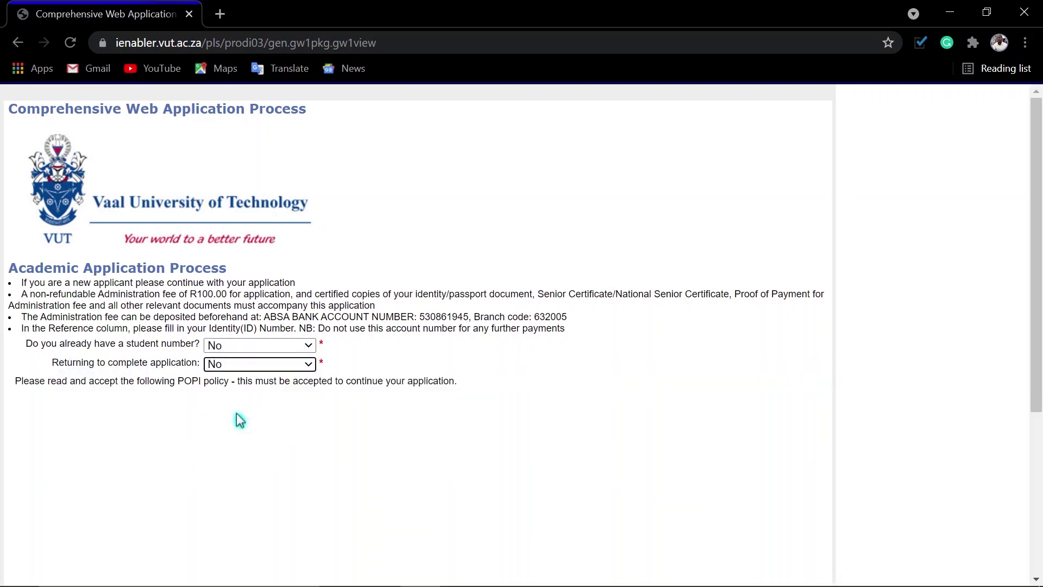
Step: Scroll through the POPI declaration and tick I Accept
scroll(304, 418, down, 4)
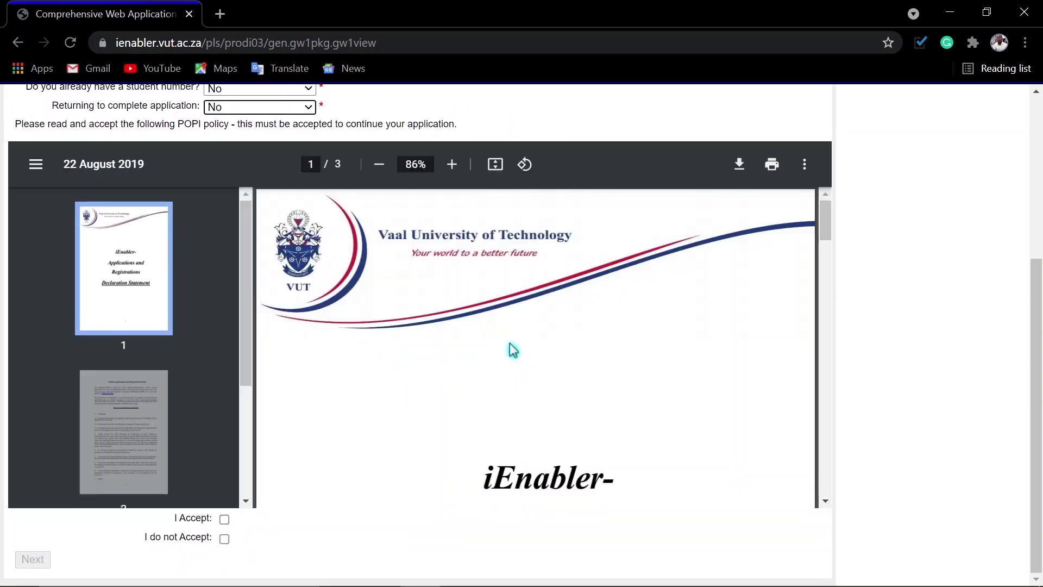
scroll(530, 373, down, 8)
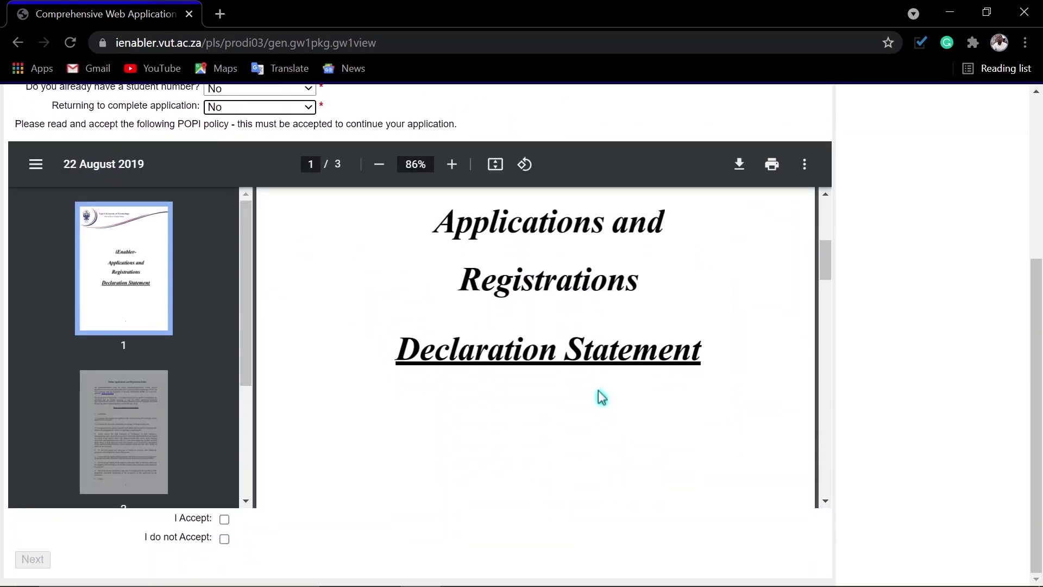
scroll(606, 398, down, 5)
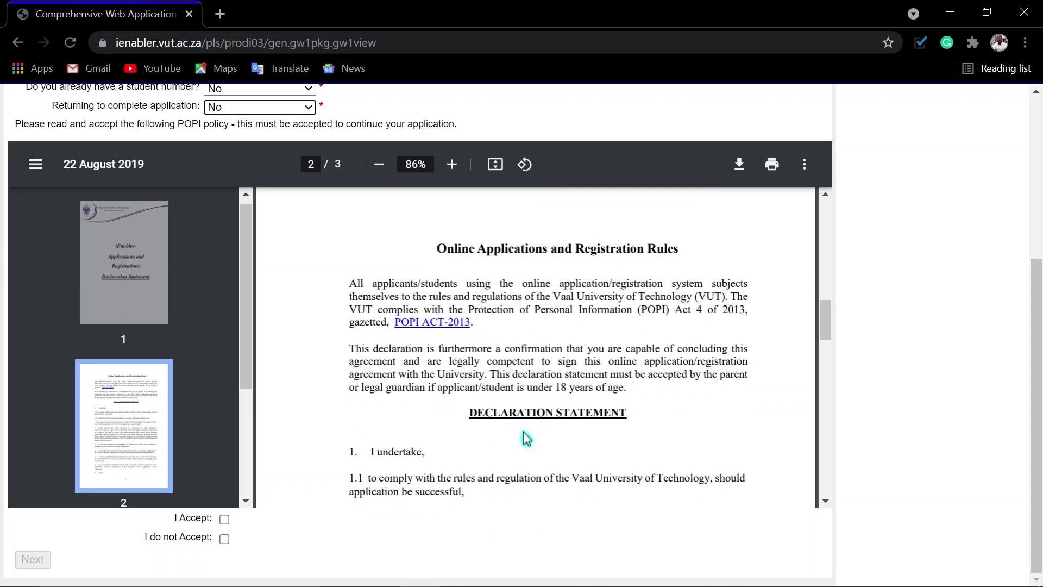
scroll(526, 437, down, 2)
scroll(537, 427, down, 12)
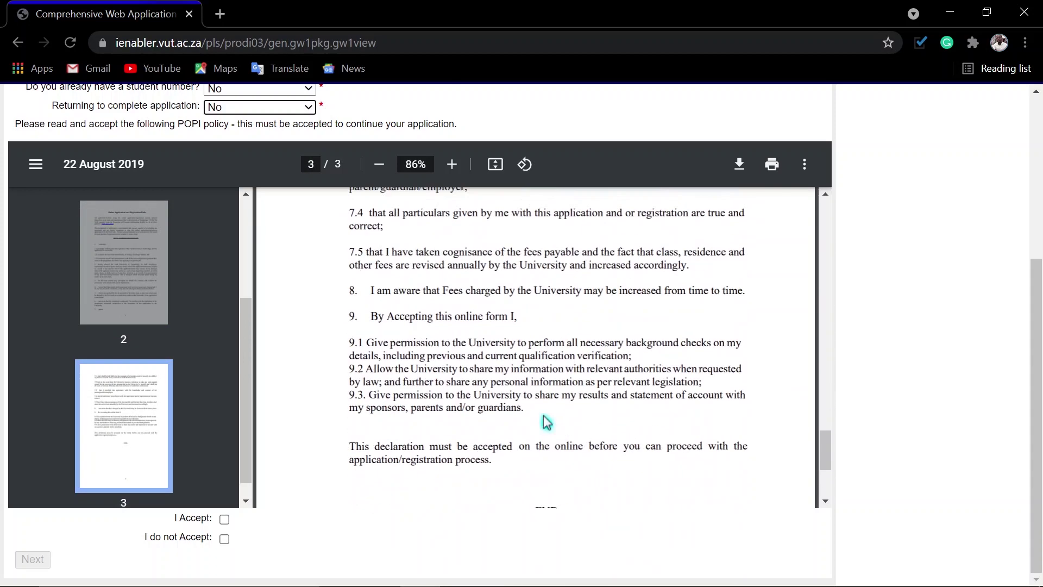
click(224, 520)
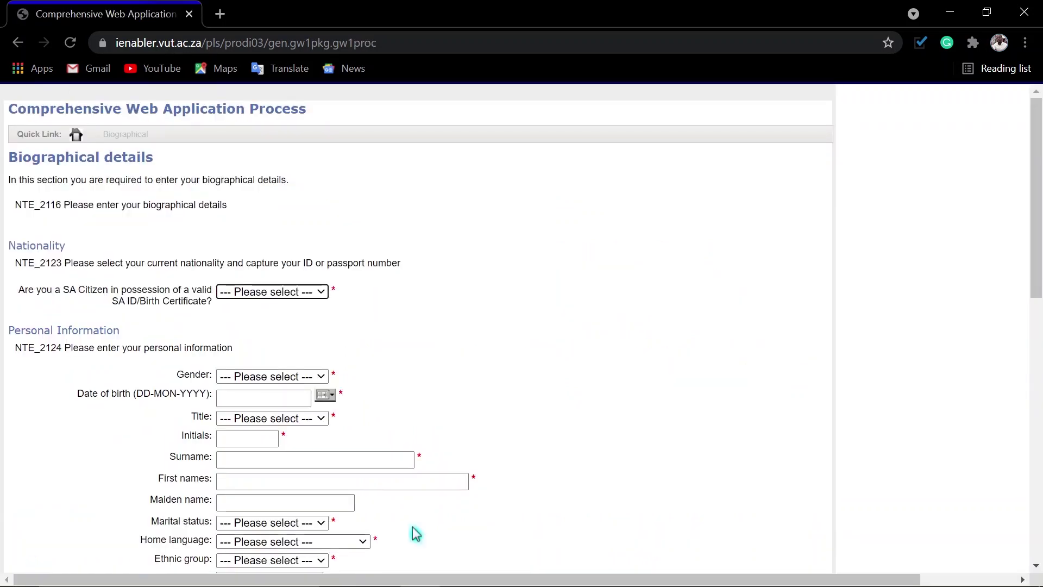
Step: Mark the applicant as an SA citizen with ID and set gender to Male
scroll(828, 354, down, 5)
scroll(831, 354, up, 2)
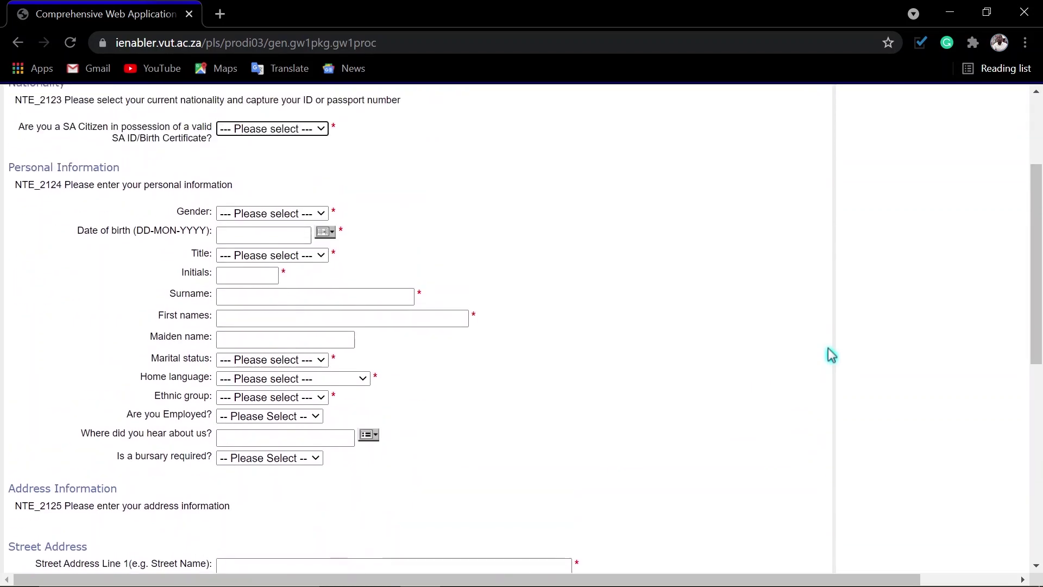
click(301, 130)
click(266, 157)
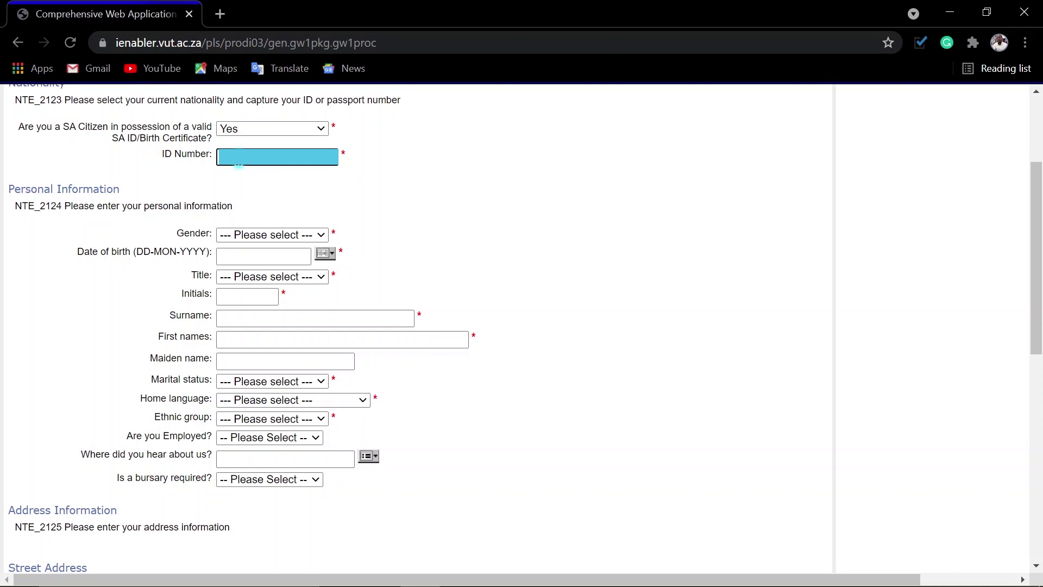
click(272, 234)
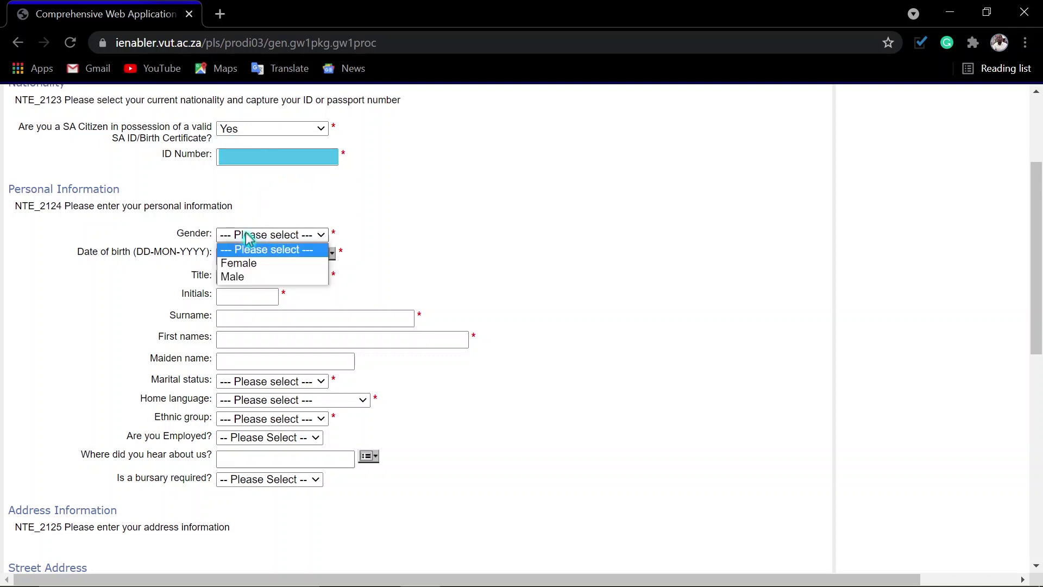
click(239, 277)
click(325, 253)
text(1996)
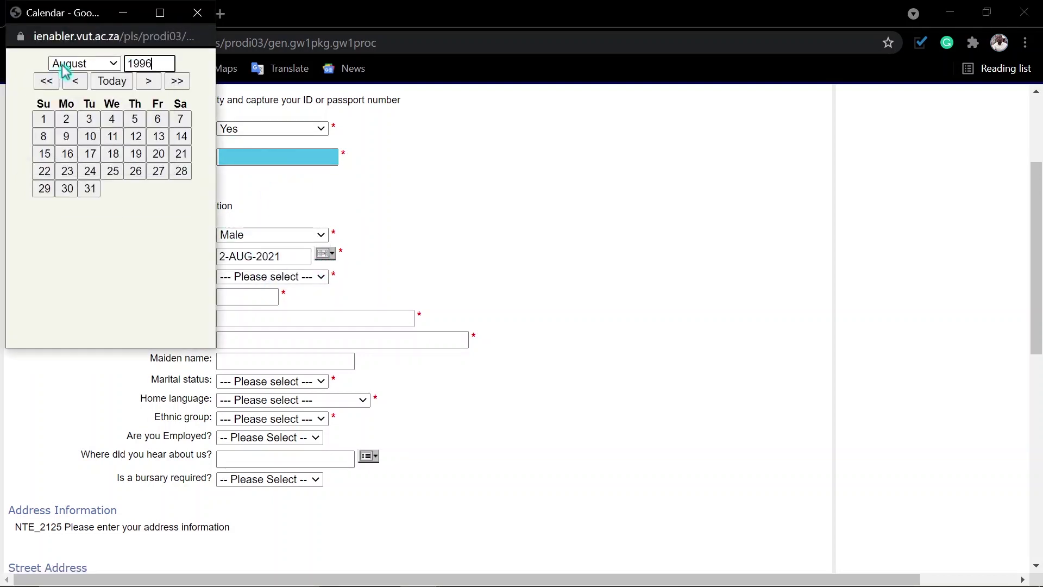
click(85, 64)
click(76, 77)
click(157, 135)
Step: Set title to MR and enter the applicant's initials, surname and first names
click(271, 276)
click(229, 344)
click(244, 294)
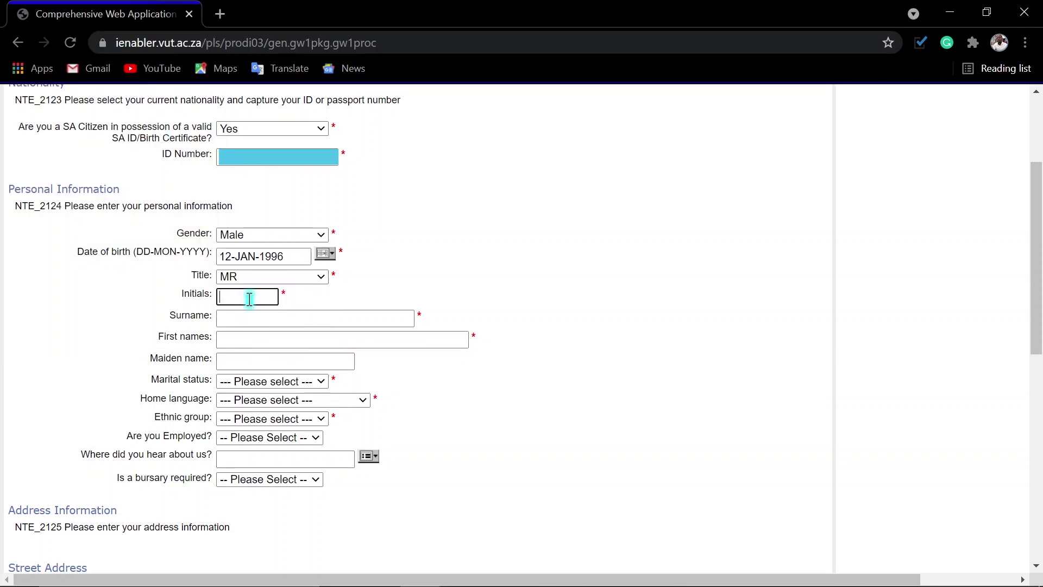
text(MM)
key(Tab)
key(Tab)
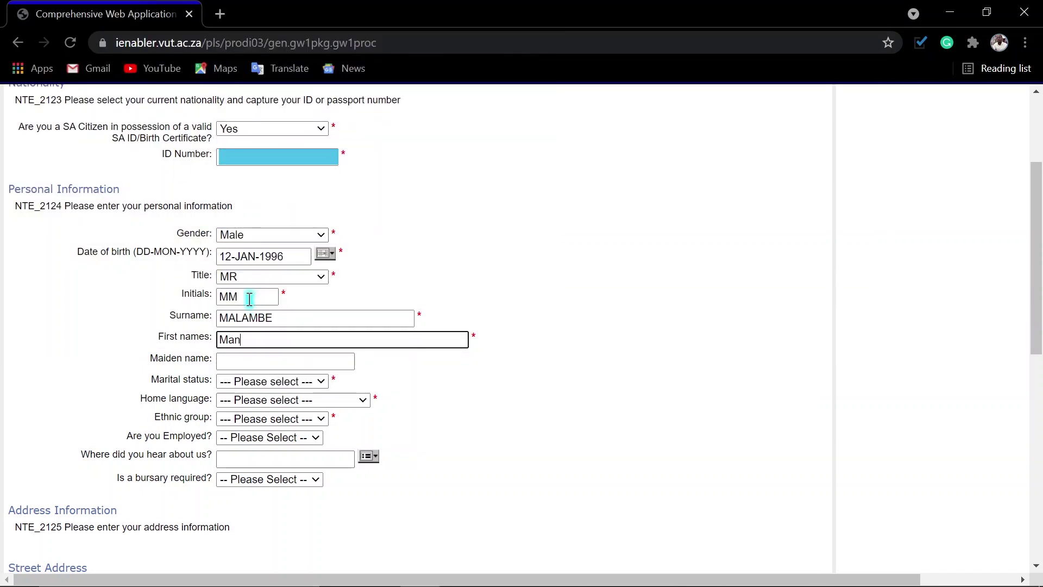
Step: Set marital status Single, home language SWAZI and ethnic group AFRICAN
click(272, 381)
click(234, 406)
click(294, 400)
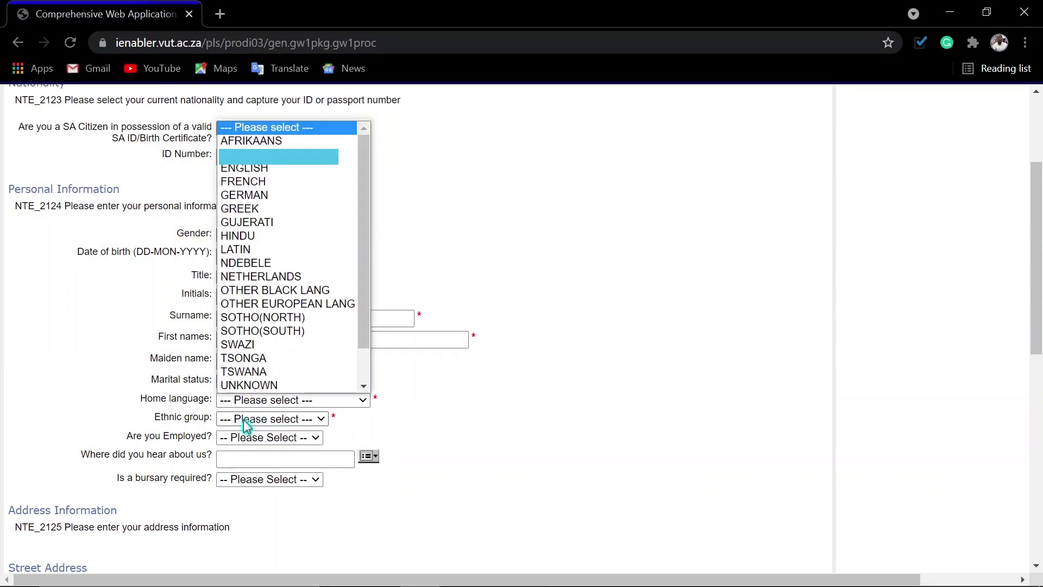
click(234, 316)
click(272, 418)
click(255, 443)
Step: Answer No to being employed and Yes to needing a bursary
click(257, 445)
click(282, 467)
click(269, 479)
click(251, 512)
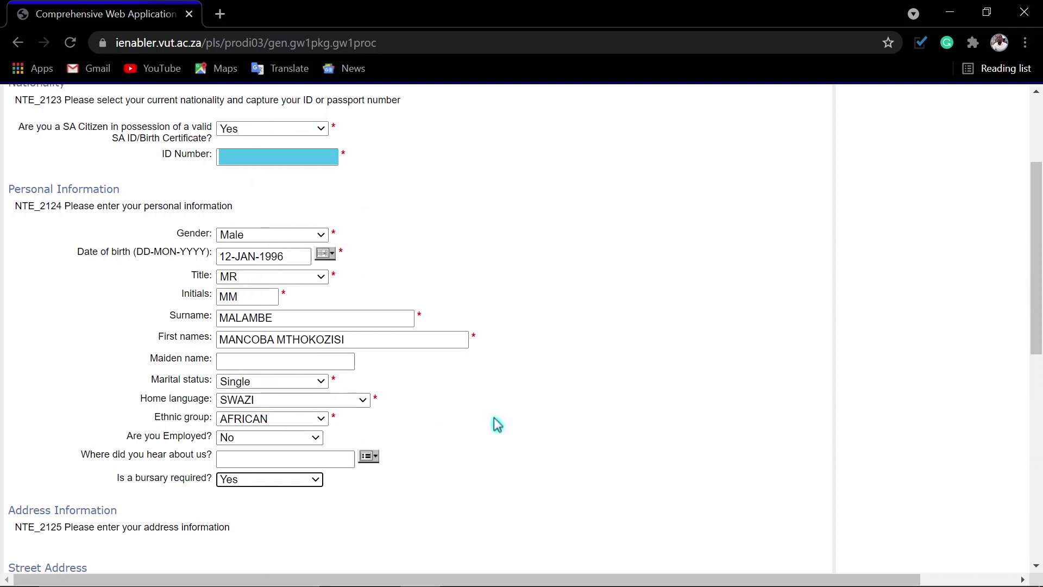
scroll(513, 428, down, 5)
scroll(512, 429, down, 4)
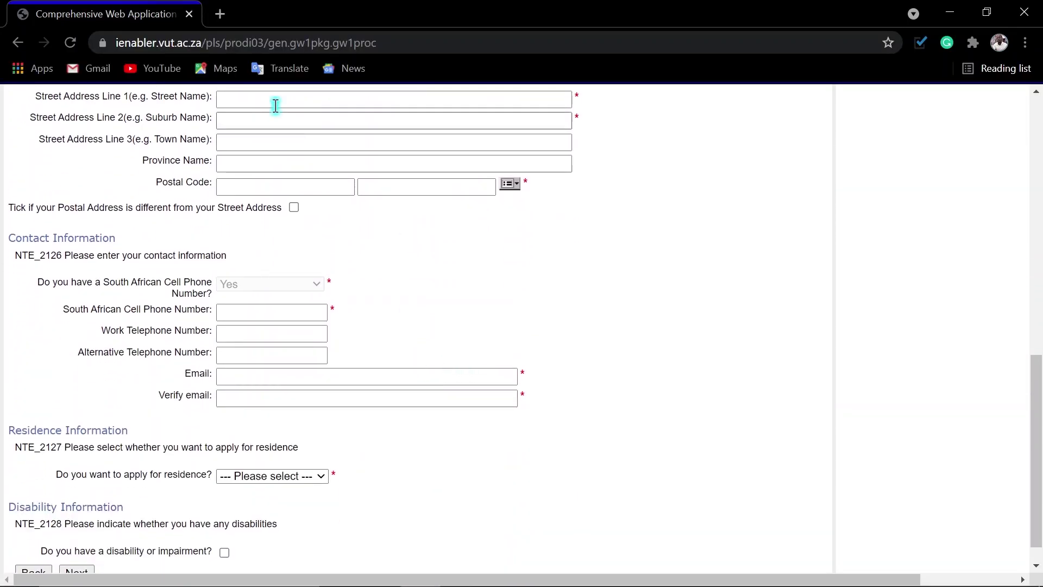
Step: Fill the street address and contact fields from the saved Chrome autofill address
click(239, 99)
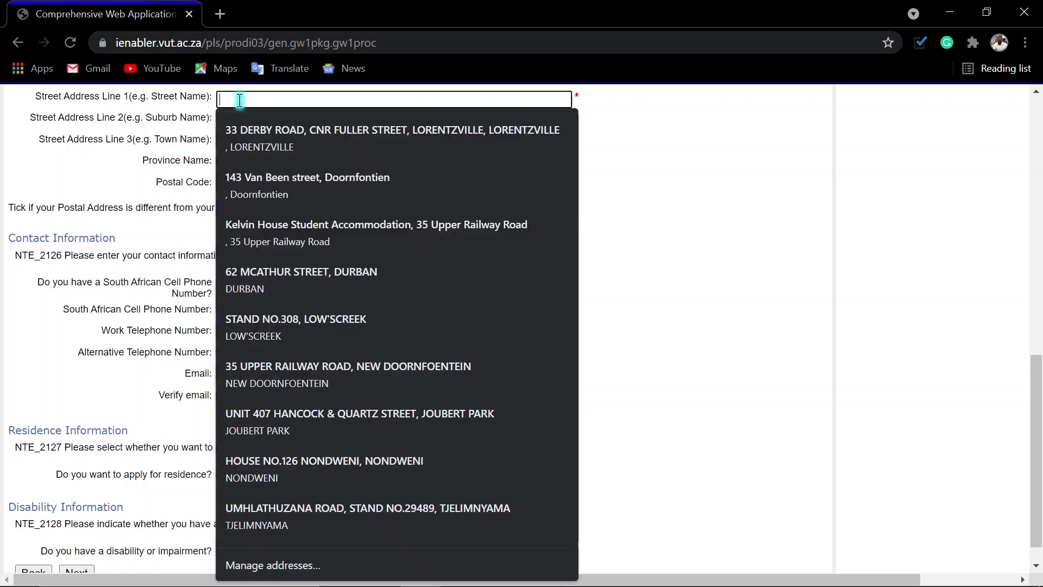
click(246, 136)
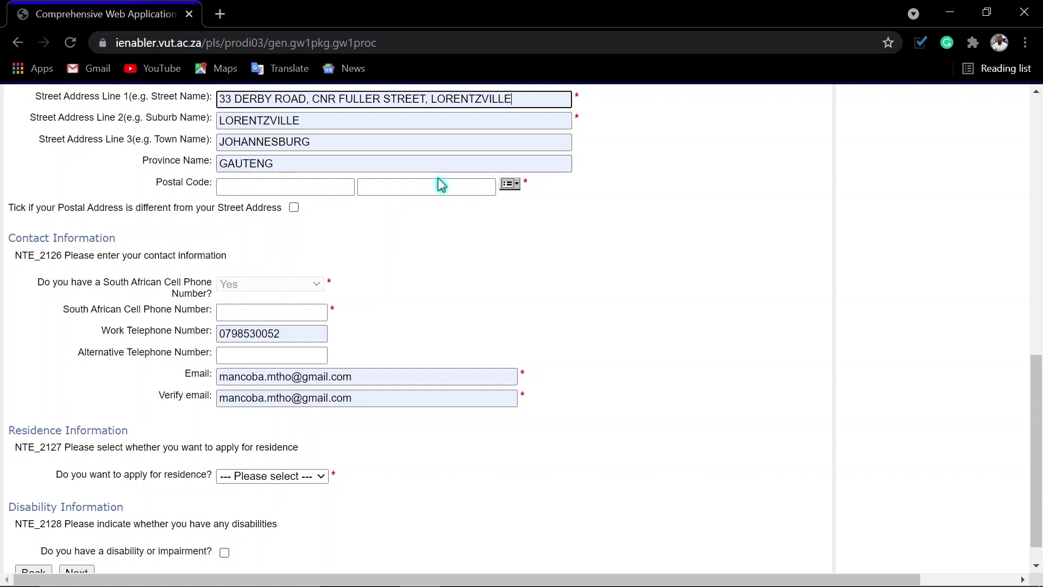
click(513, 187)
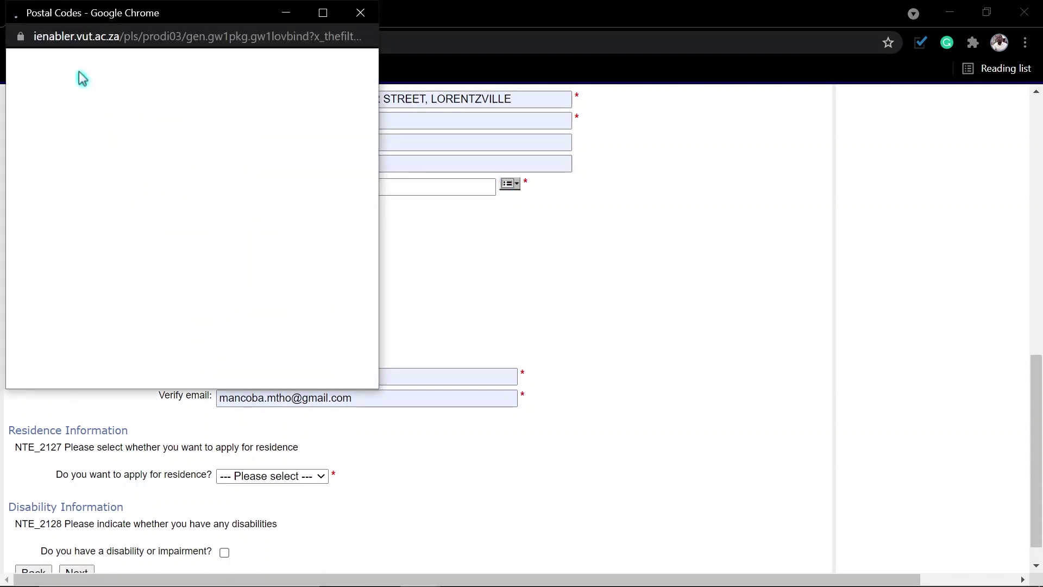
Step: Look up and pick the Lorentzville postal code, then tick a separate postal address
click(68, 88)
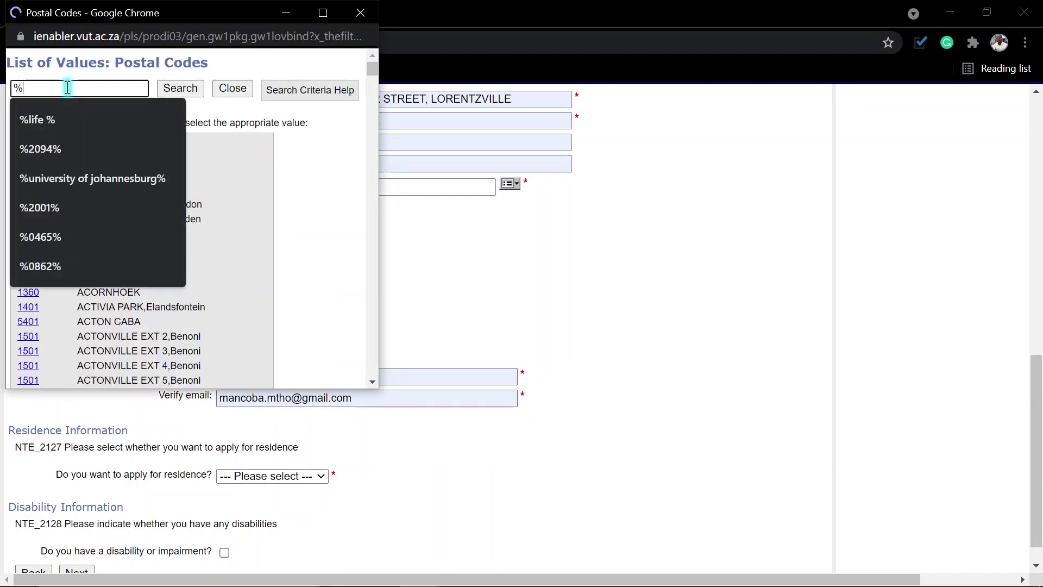
text(lore)
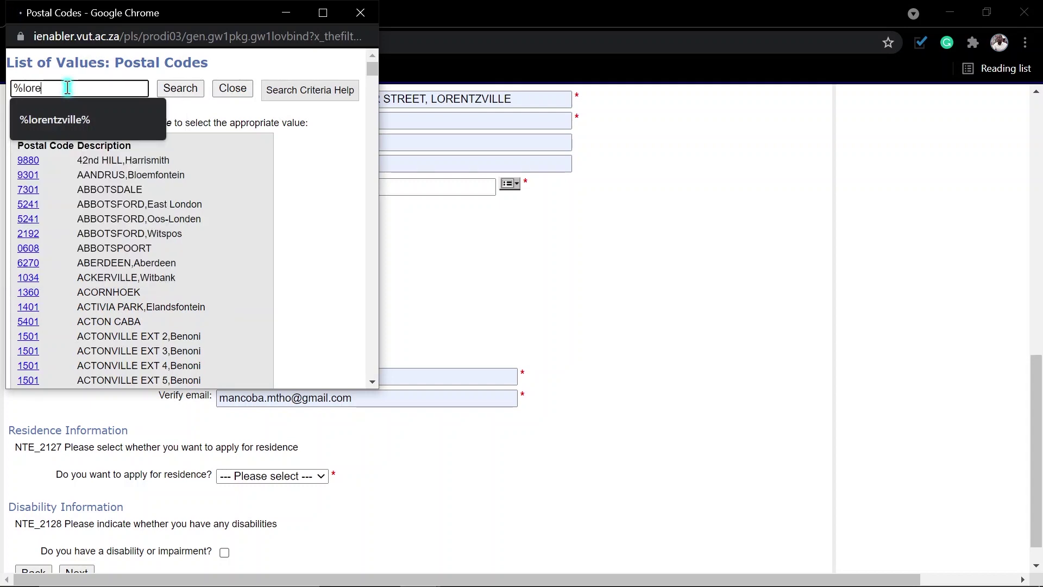
click(57, 121)
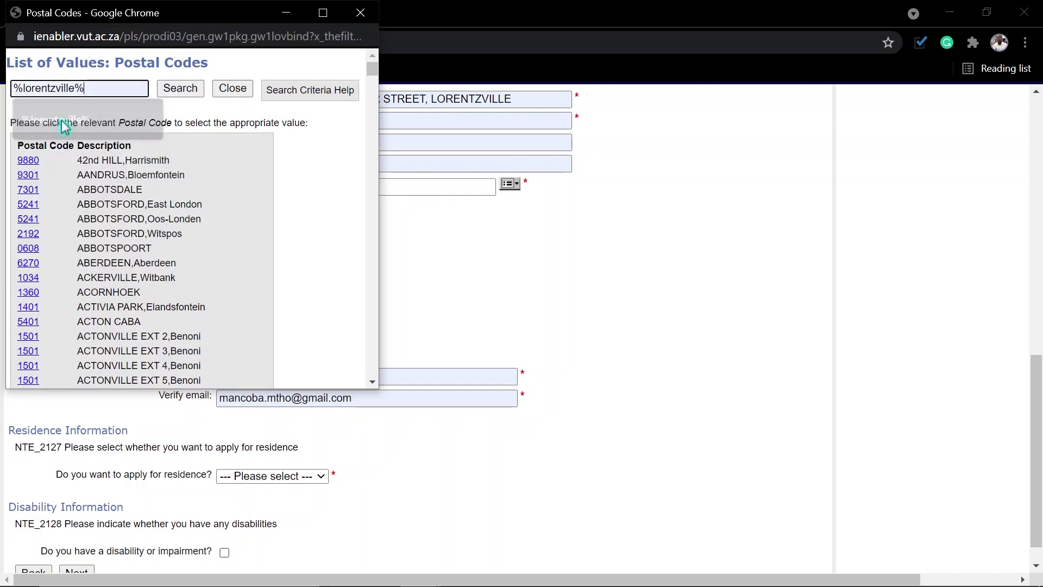
click(181, 91)
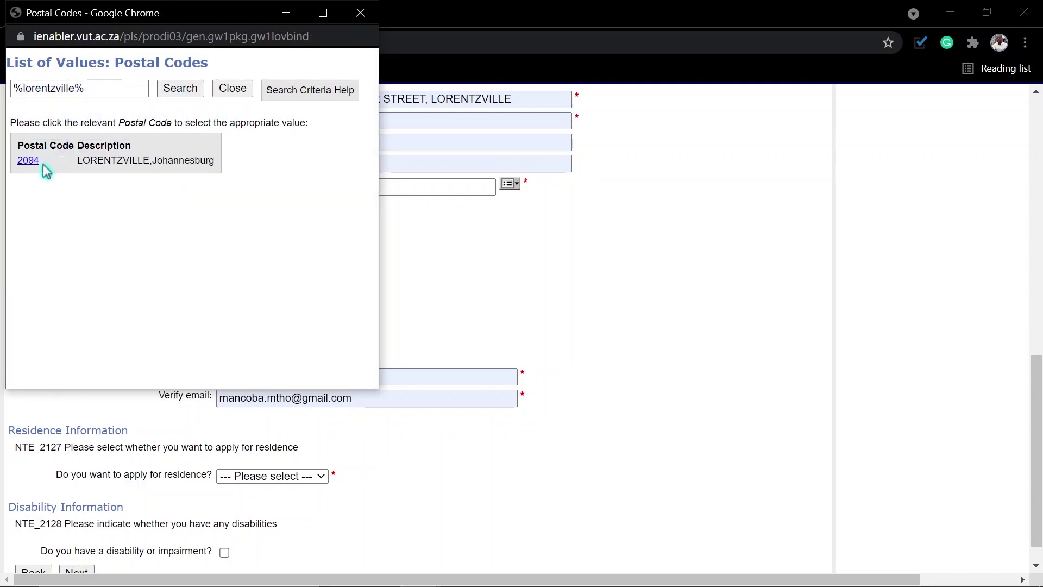
click(36, 164)
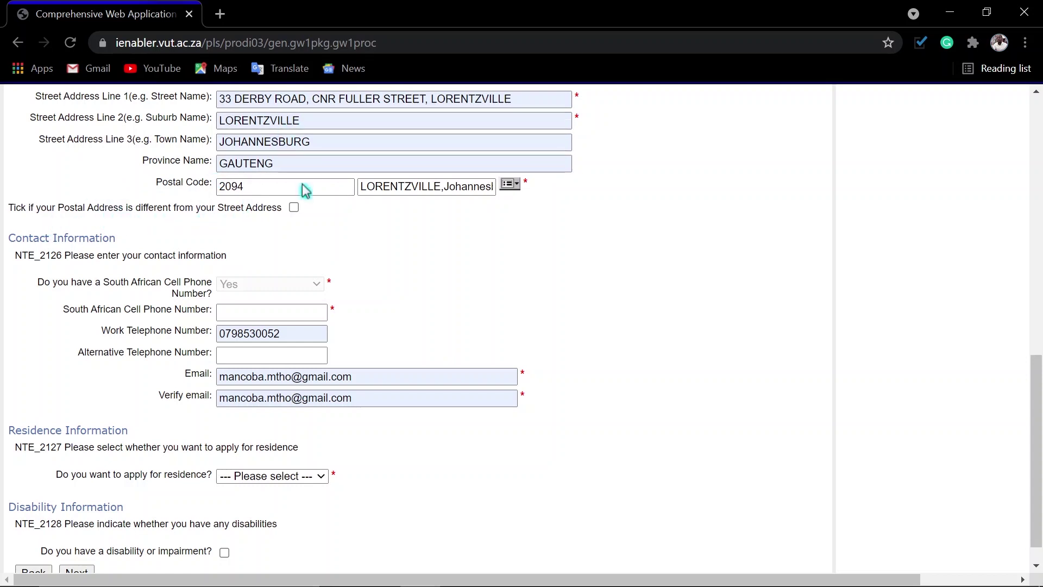
click(293, 207)
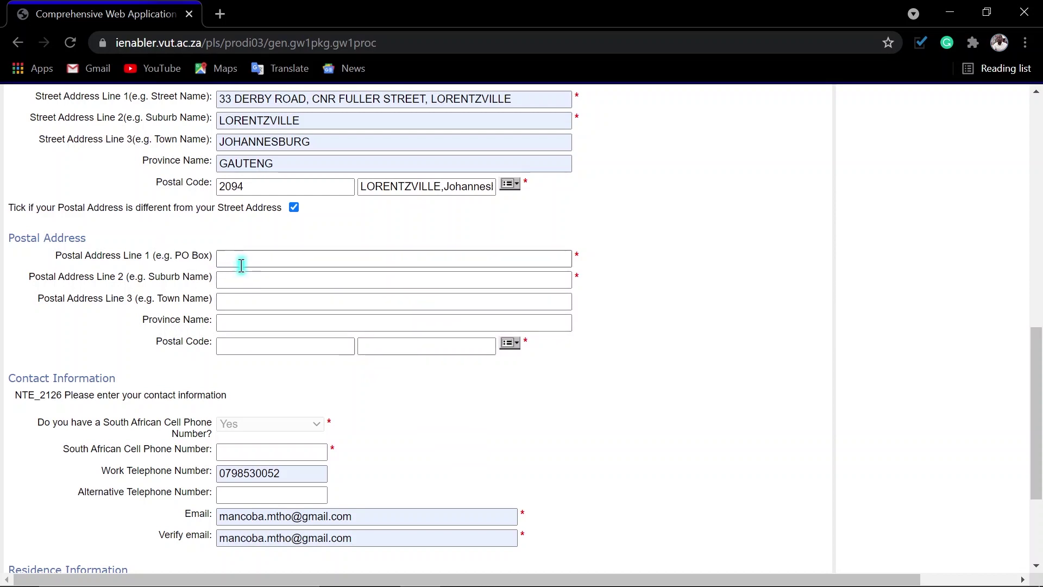
Step: Untick the separate postal address and move the work telephone number into the cell phone field
click(293, 208)
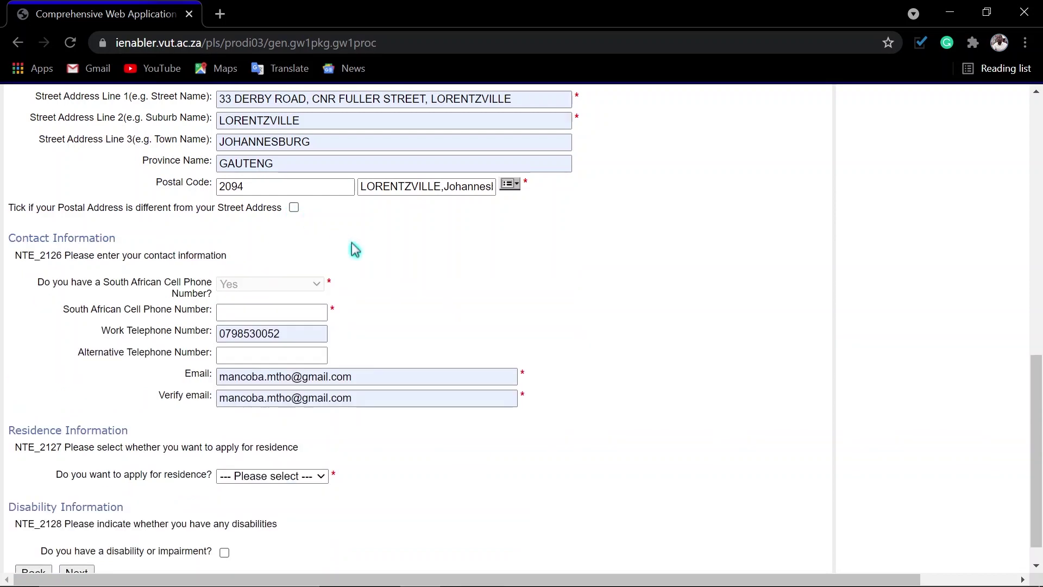
drag(280, 332, 150, 334)
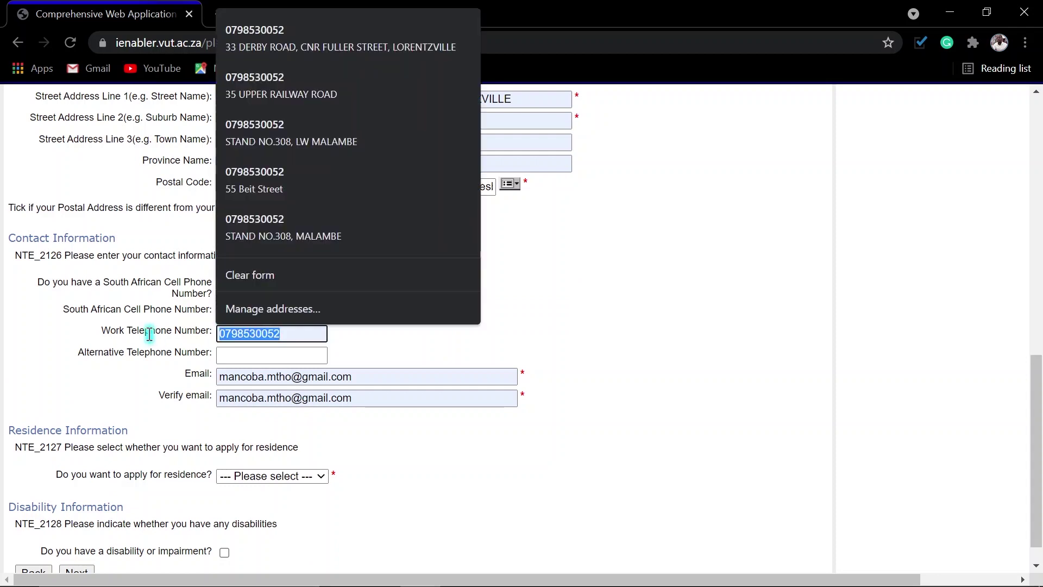
key(ctrl+x)
click(244, 314)
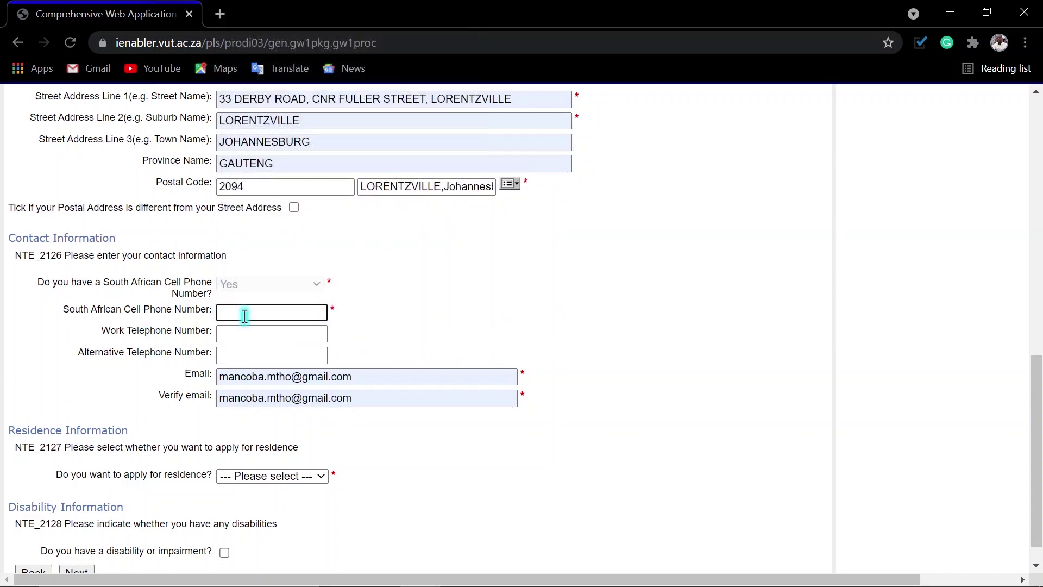
key(ctrl+v)
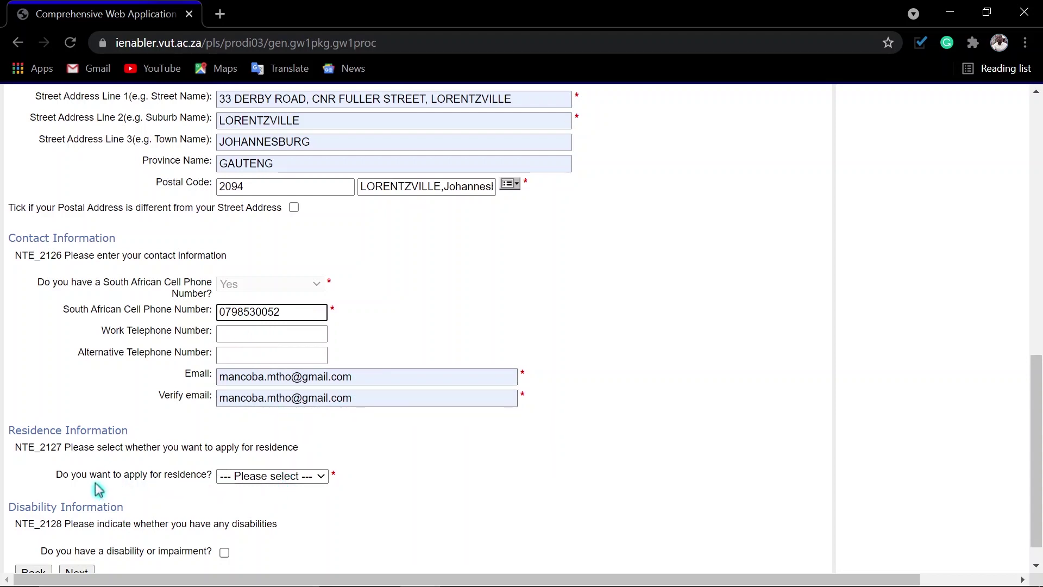
Step: Apply for residence, drop the plus from the cell number, and submit the page
click(286, 481)
click(239, 503)
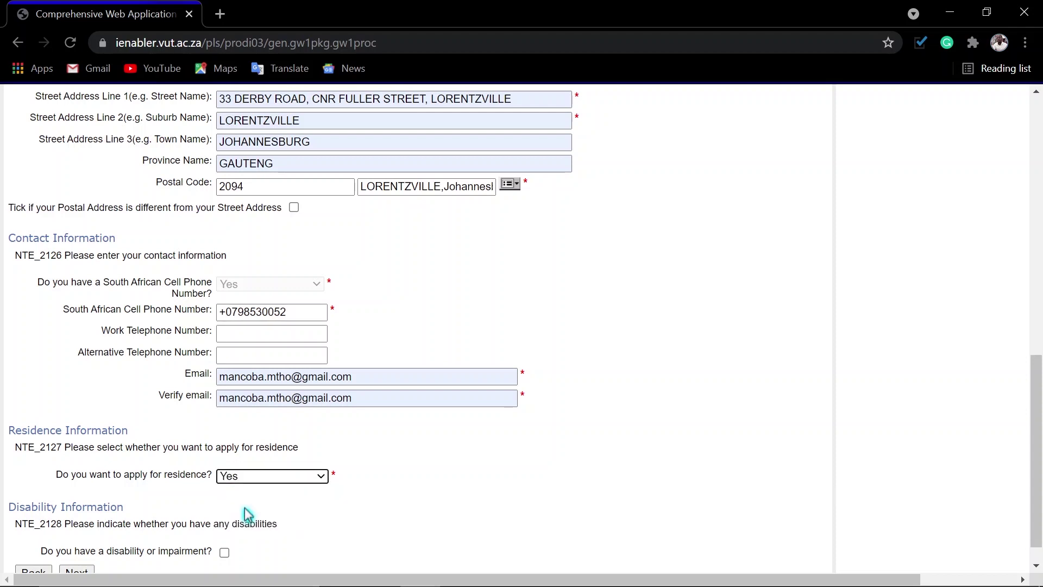
click(225, 311)
key(BackSpace)
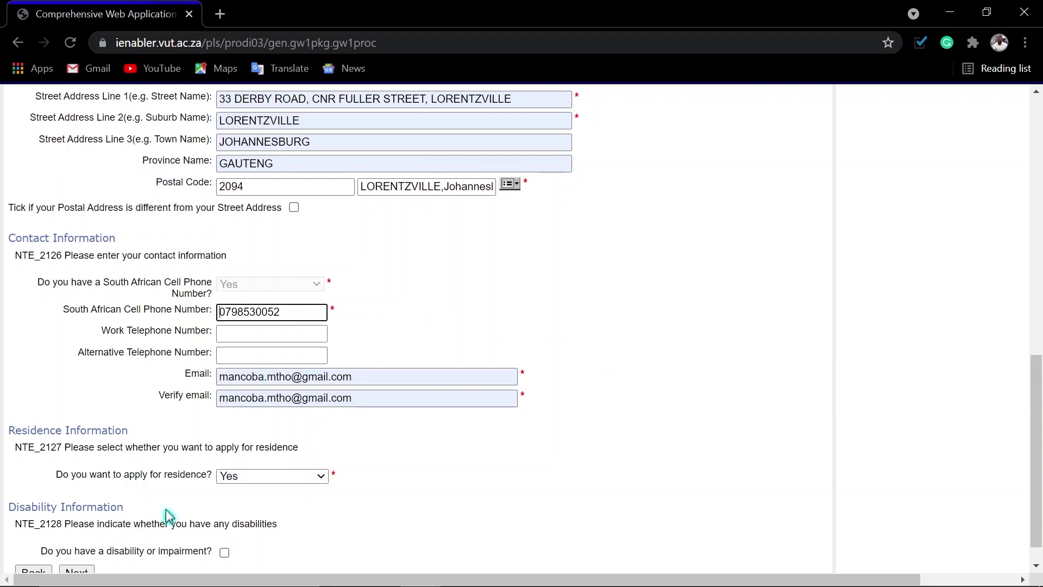
scroll(158, 513, down, 1)
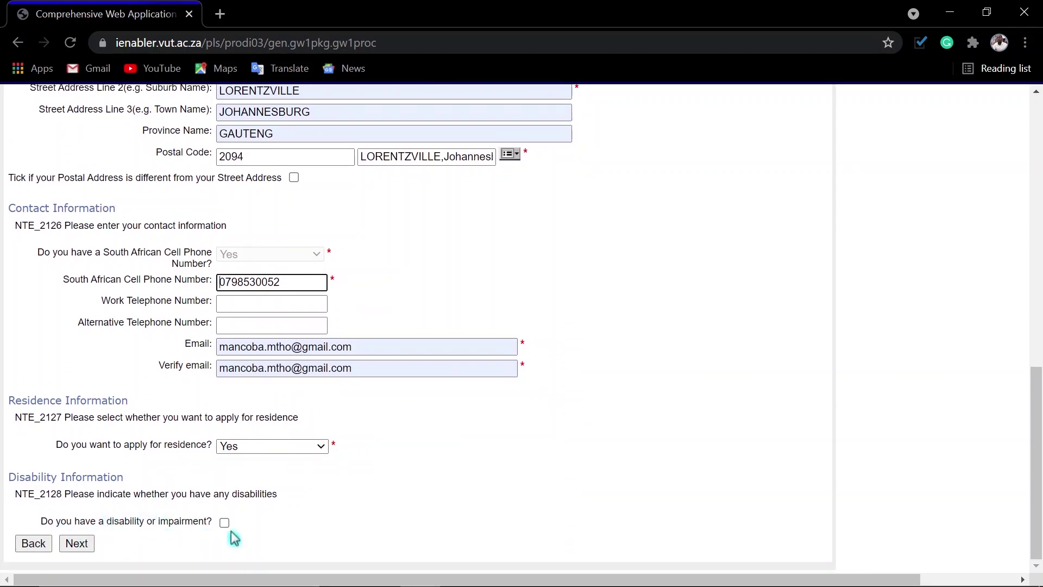
click(76, 545)
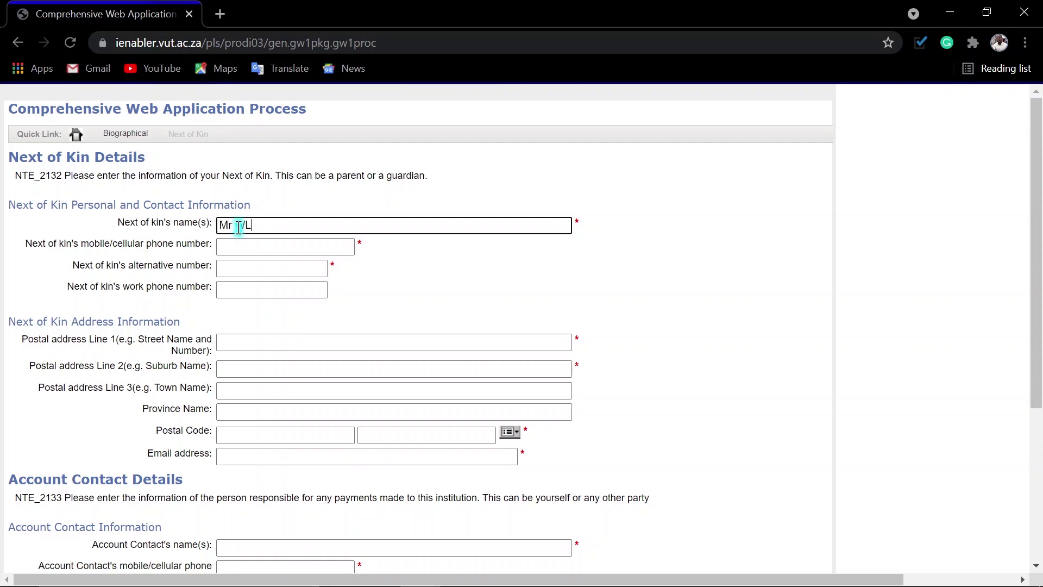
Step: Enter the next of kin's name and mobile number and fill their address from saved autofill
text(be)
key(Tab)
text(072279)
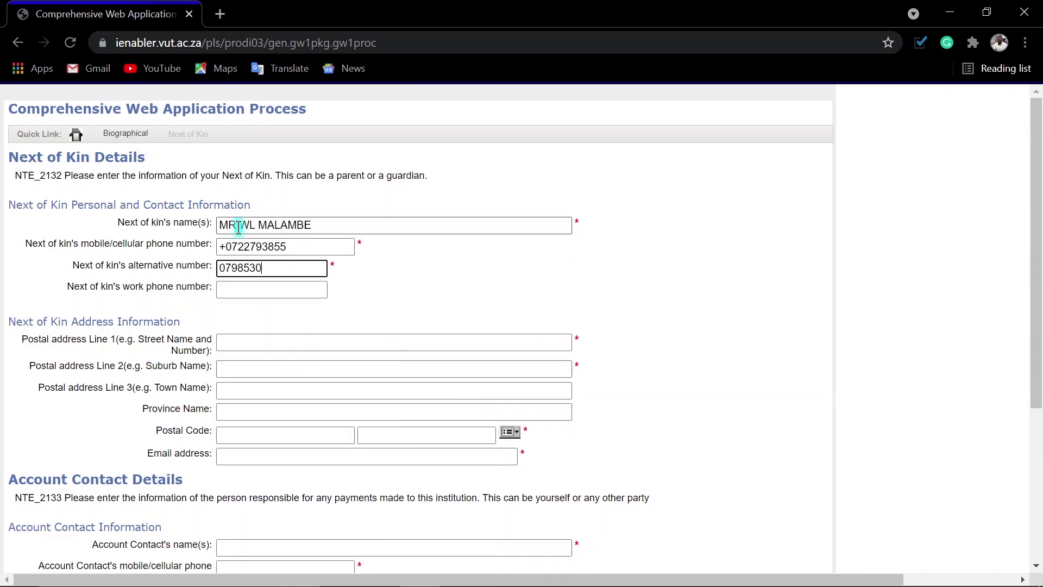
click(252, 338)
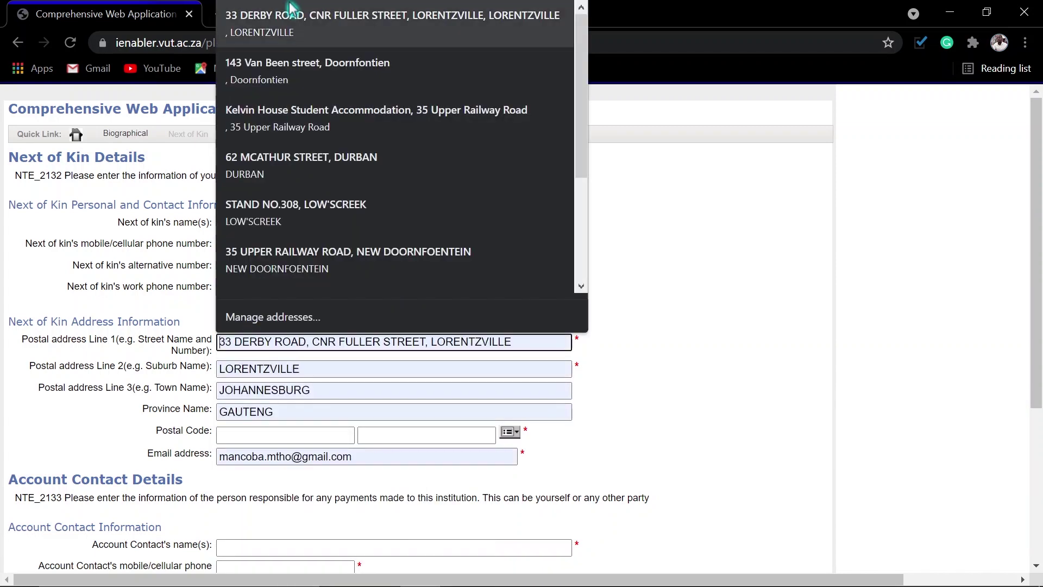
click(291, 27)
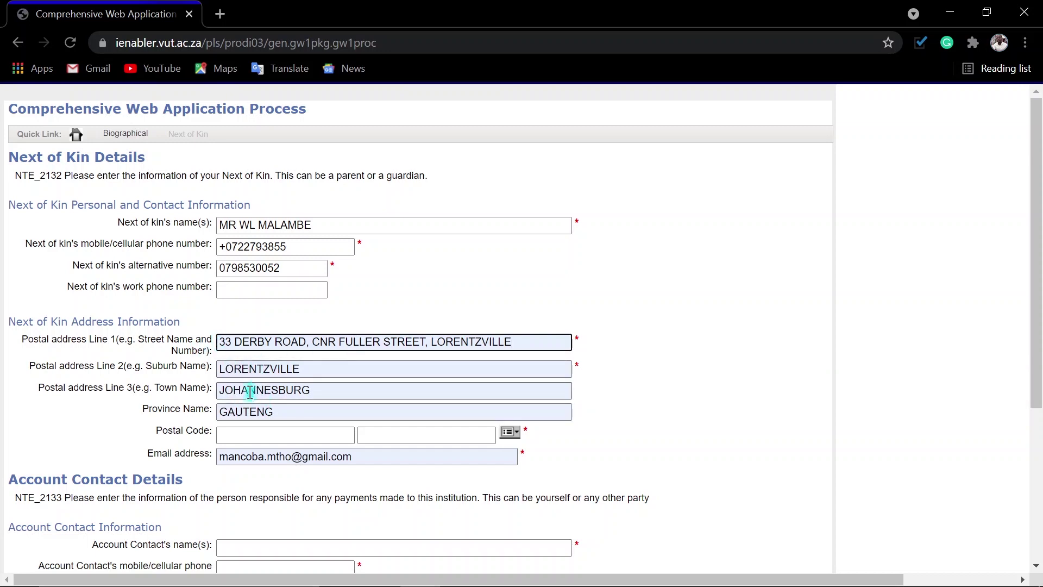
click(524, 444)
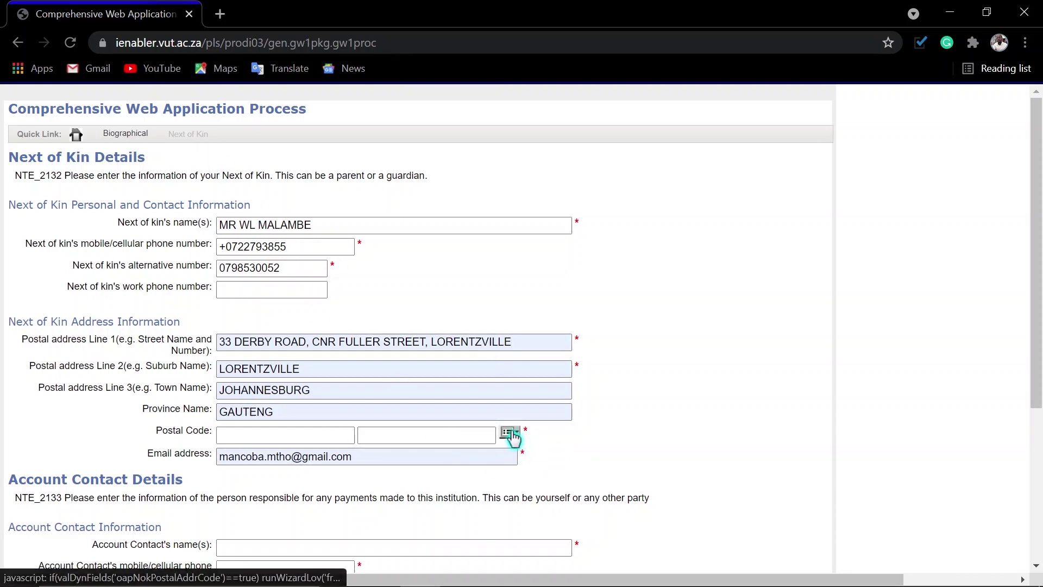
Step: Set the next of kin's postal code to 2094 LORENTZVILLE via the lookup
click(511, 433)
click(69, 90)
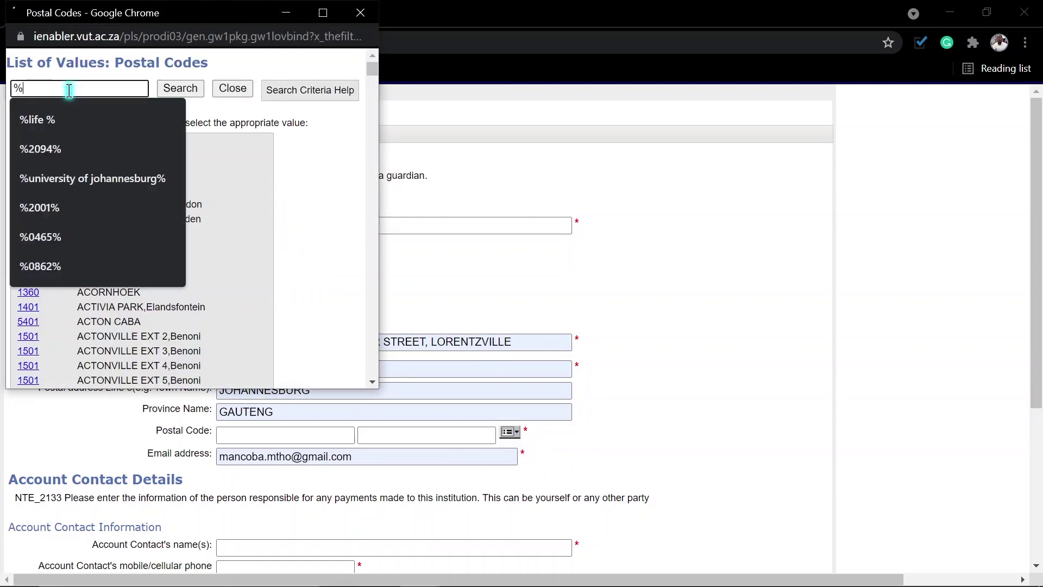
text(lore)
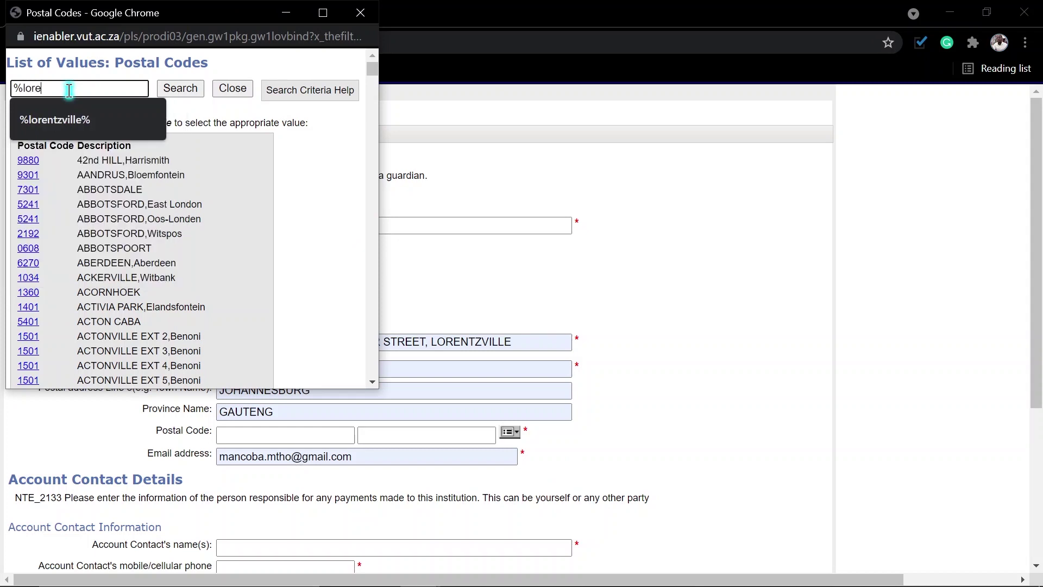
click(66, 114)
click(175, 91)
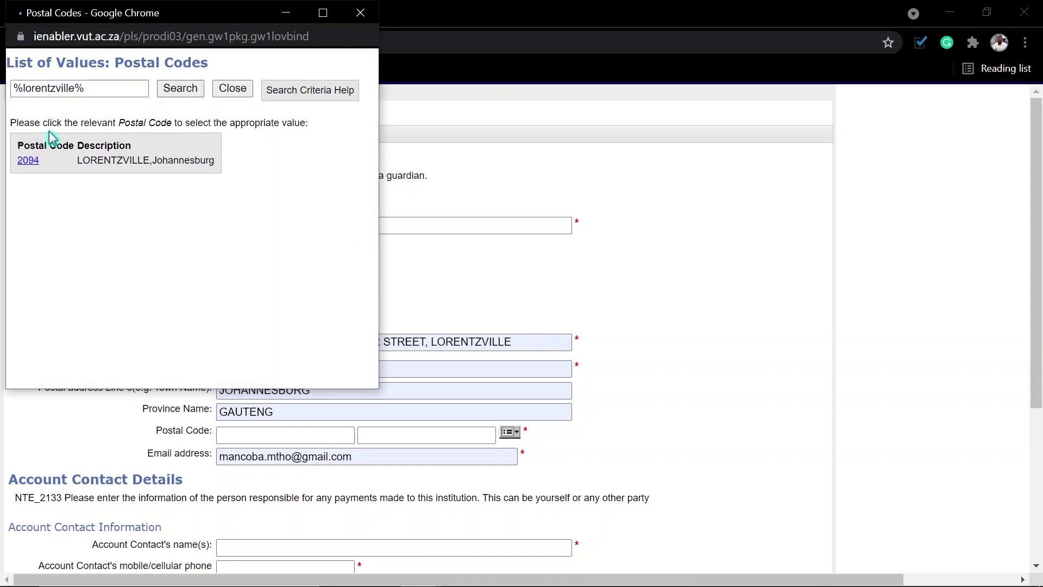
click(29, 161)
Step: Replace the next of kin's email address with the suggested autofill address
triple_click(361, 456)
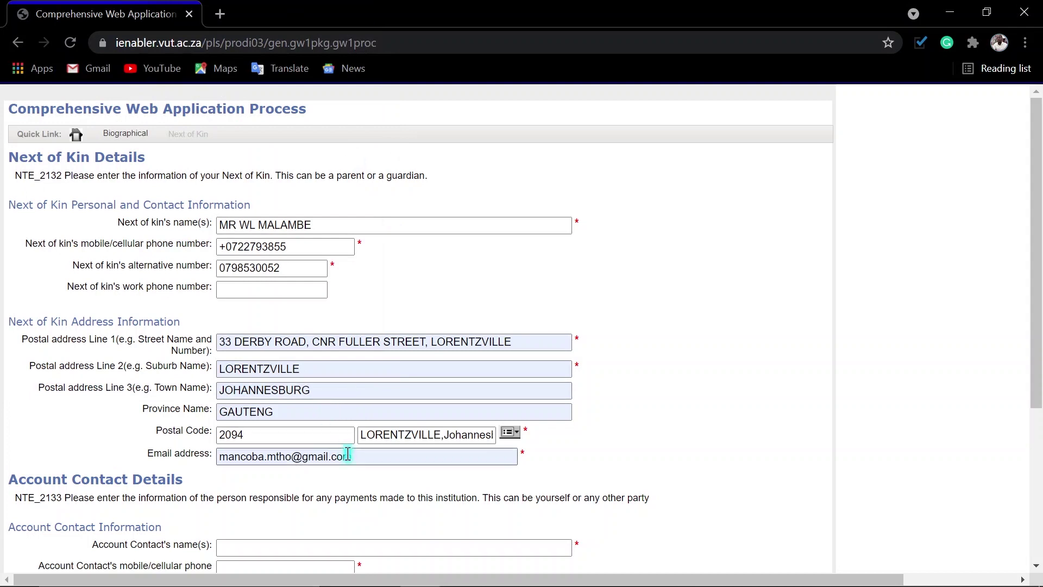
text(w)
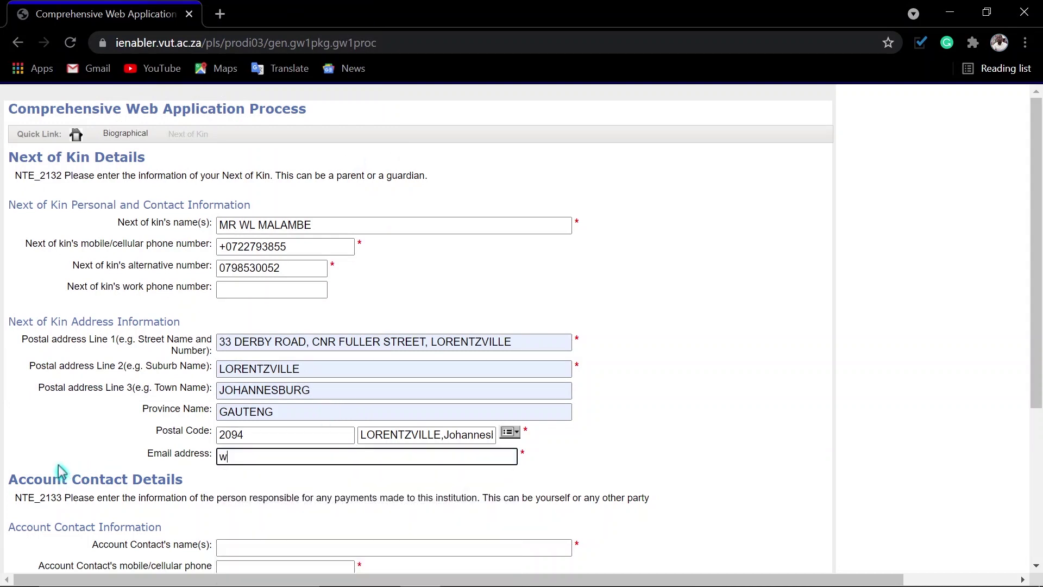
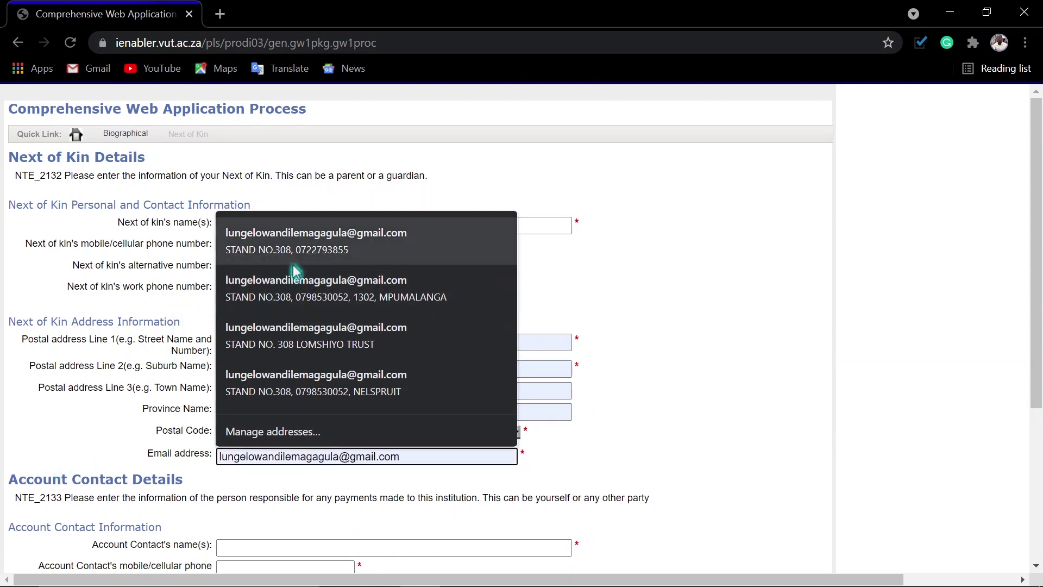
click(301, 250)
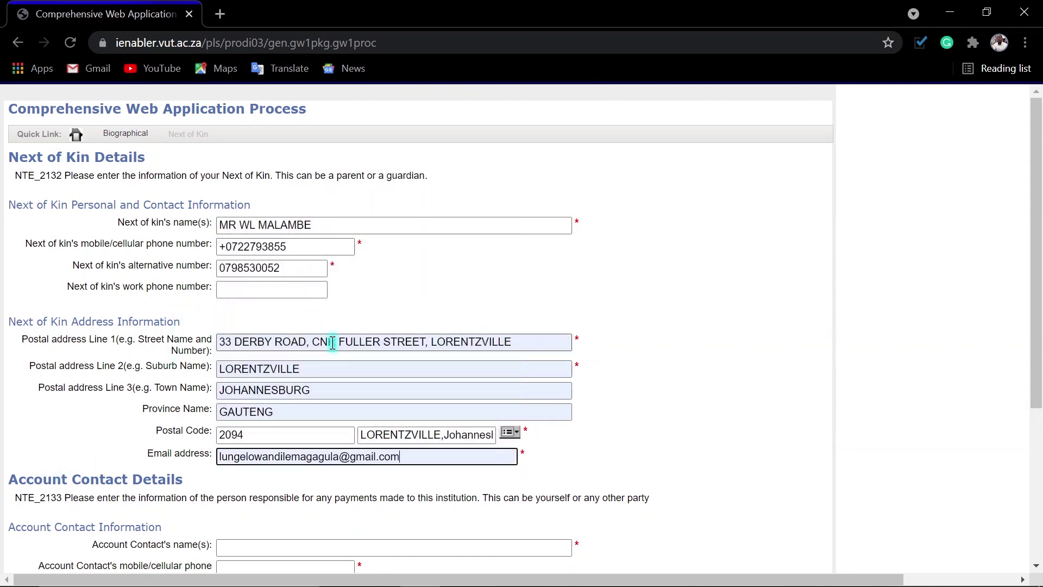
Step: Remove the leading plus from the next of kin's mobile number
click(231, 247)
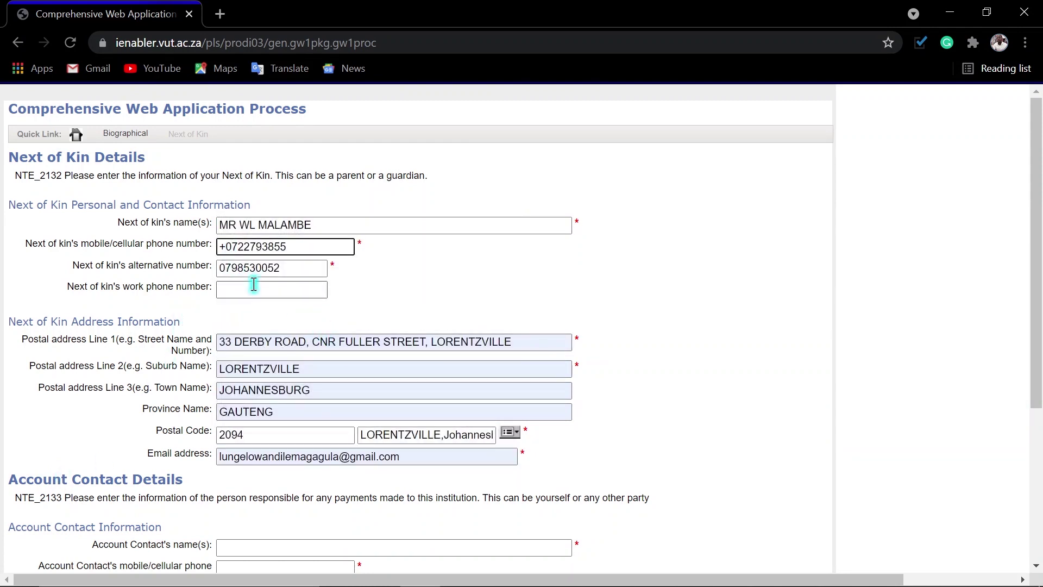
key(BackSpace)
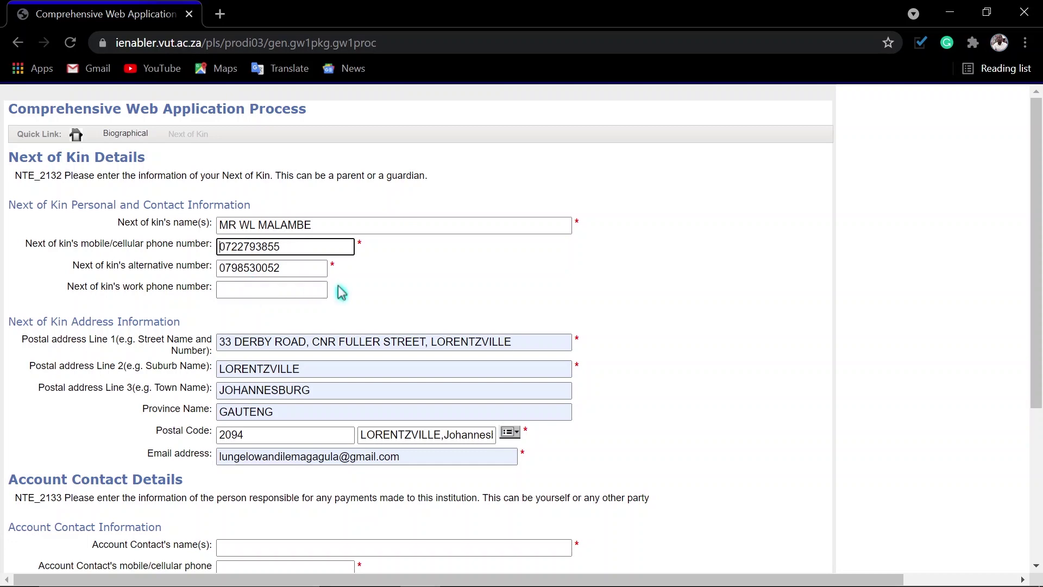
scroll(337, 380, down, 4)
scroll(341, 393, down, 1)
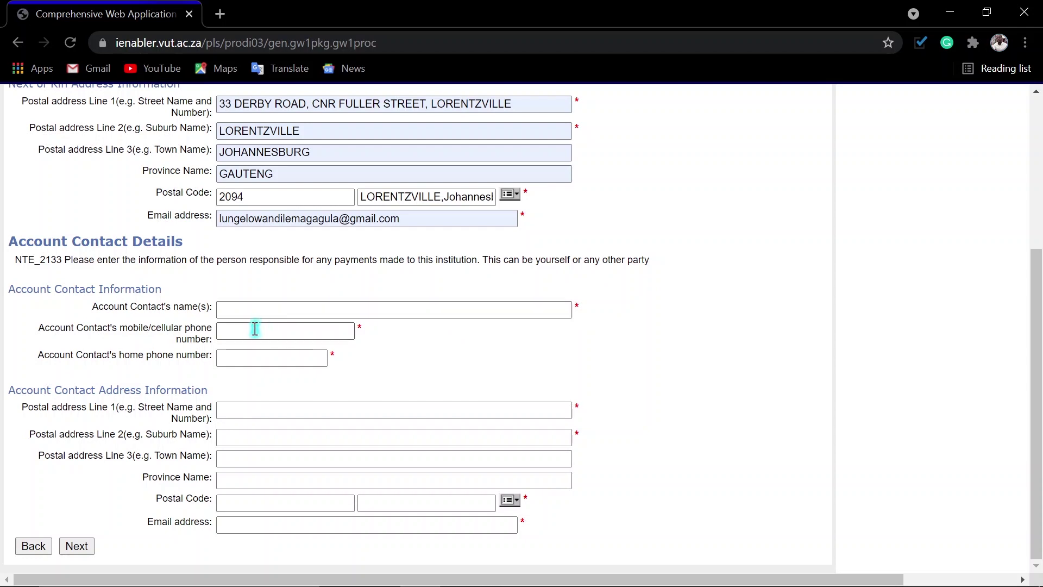
scroll(365, 186, up, 4)
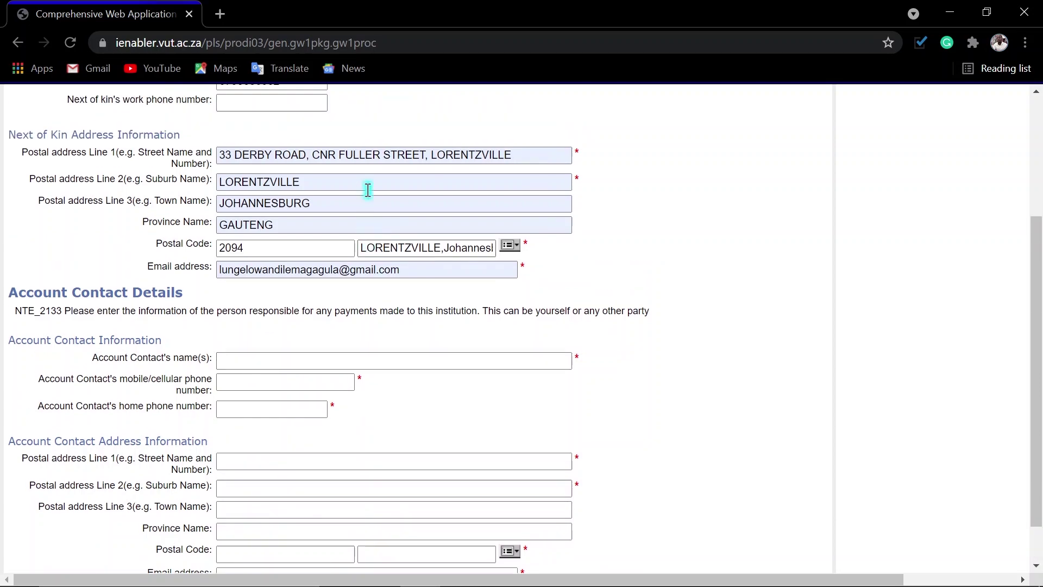
scroll(275, 267, down, 4)
scroll(293, 244, up, 3)
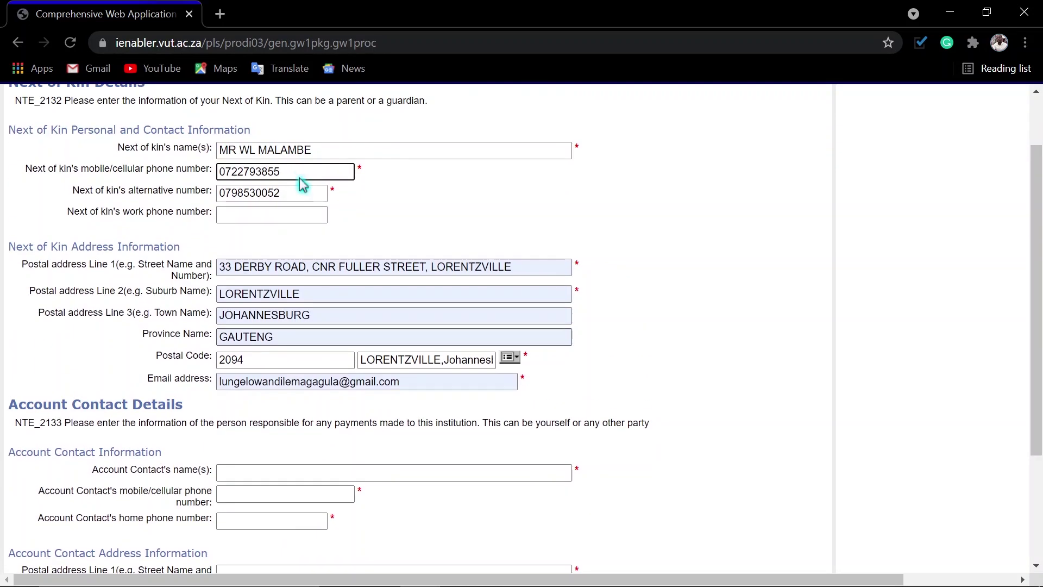
Step: Enter the account contact's name and mobile number using saved suggestions
scroll(260, 380, down, 3)
click(241, 309)
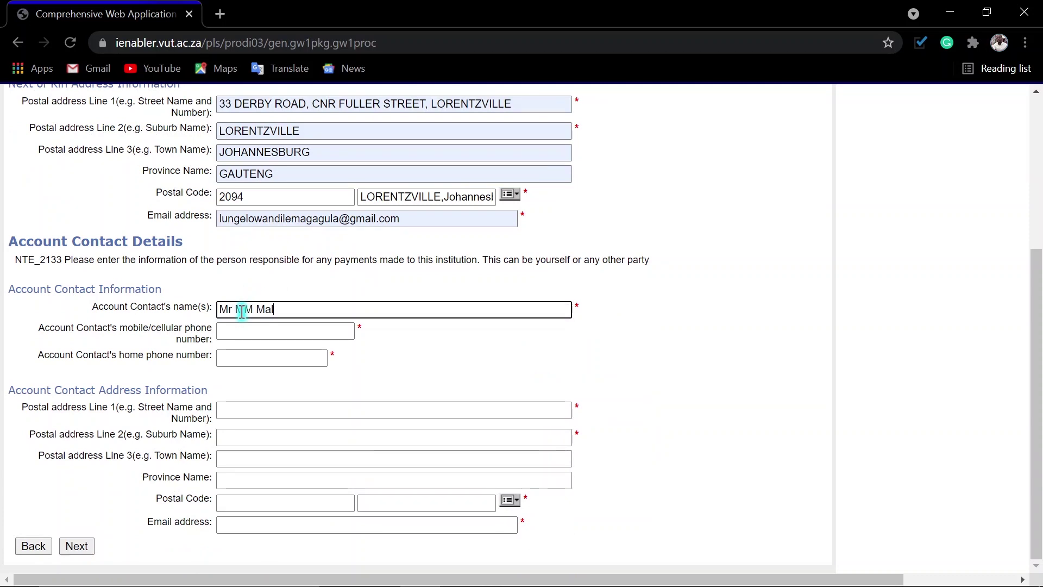
key(Tab)
text(0)
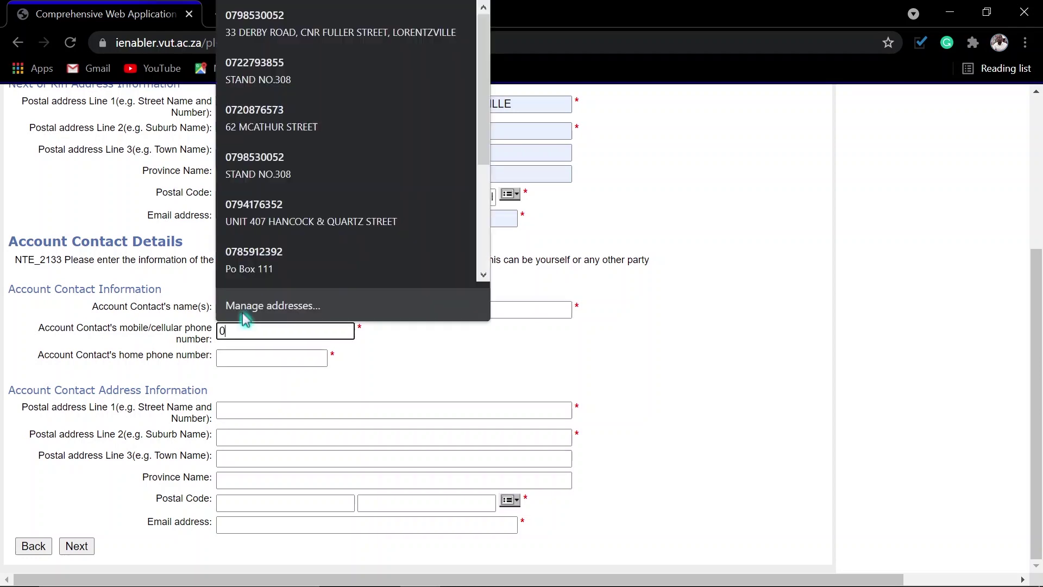
key(Down)
key(Return)
key(Tab)
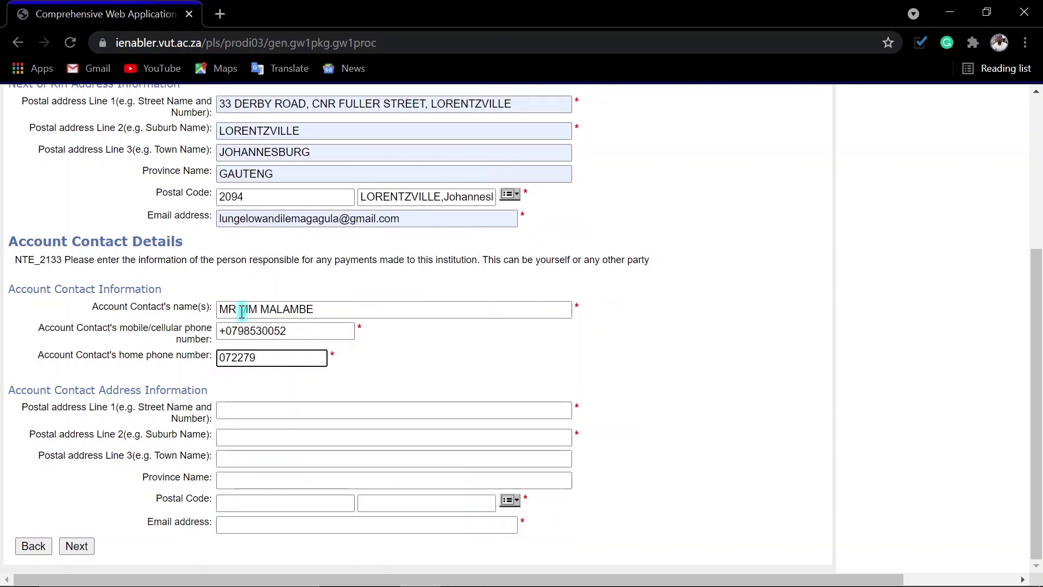
Step: Fill the account contact's address from autofill and set postal code 2094 Lorentzville
click(272, 408)
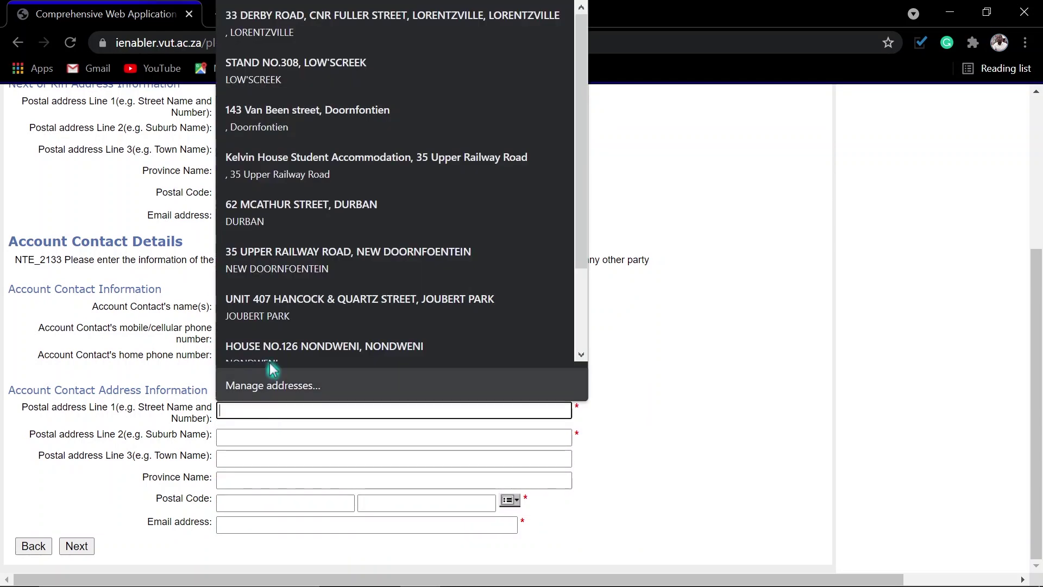
key(Down)
key(Return)
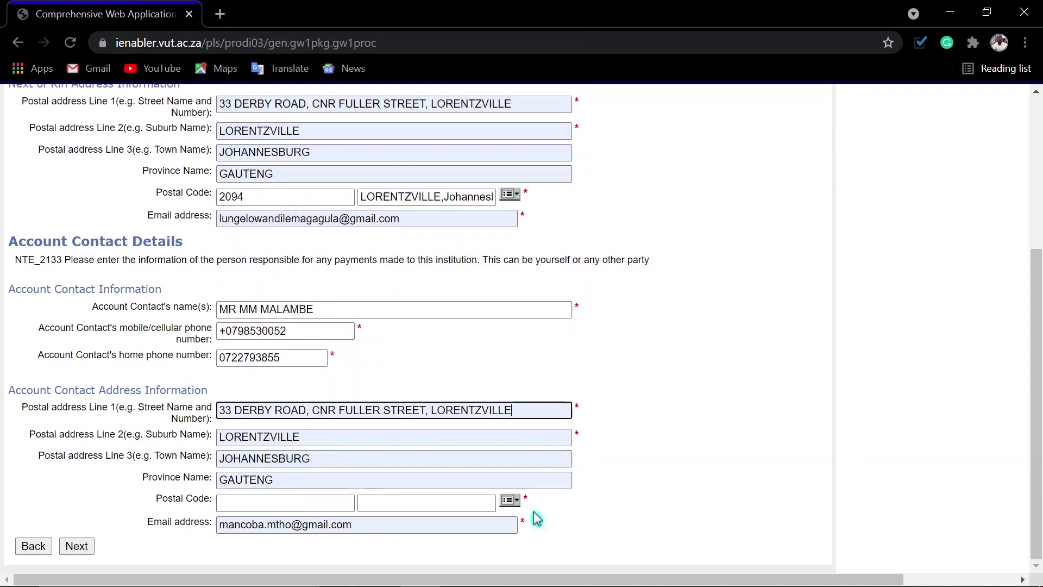
click(509, 499)
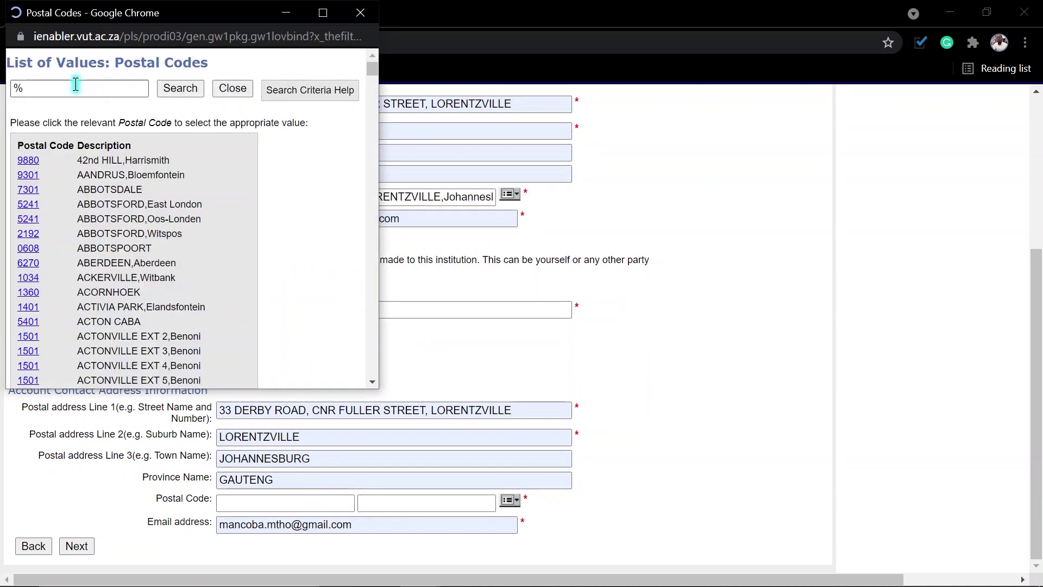
click(70, 89)
text(lore)
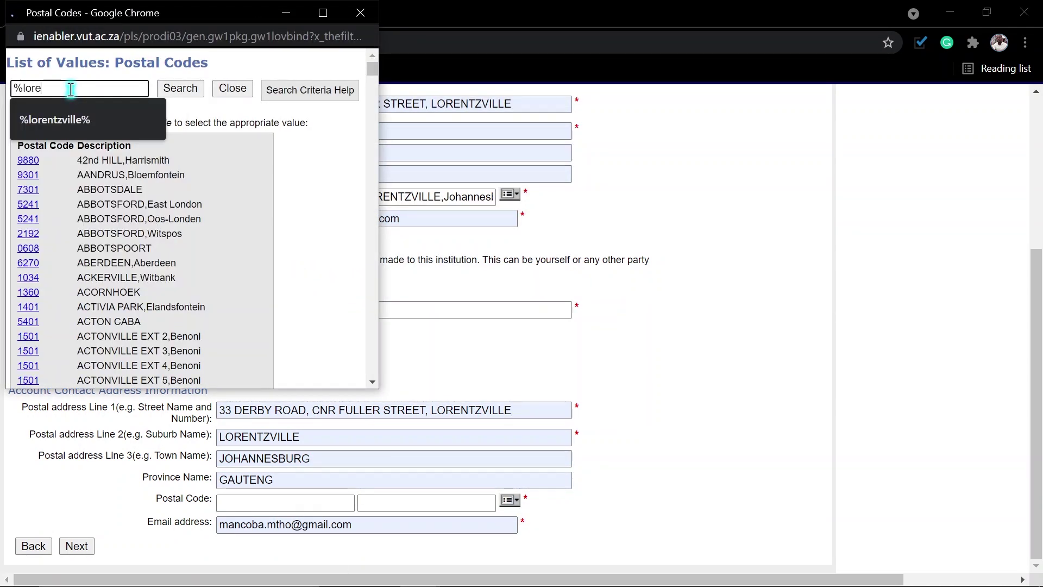
click(60, 116)
click(175, 90)
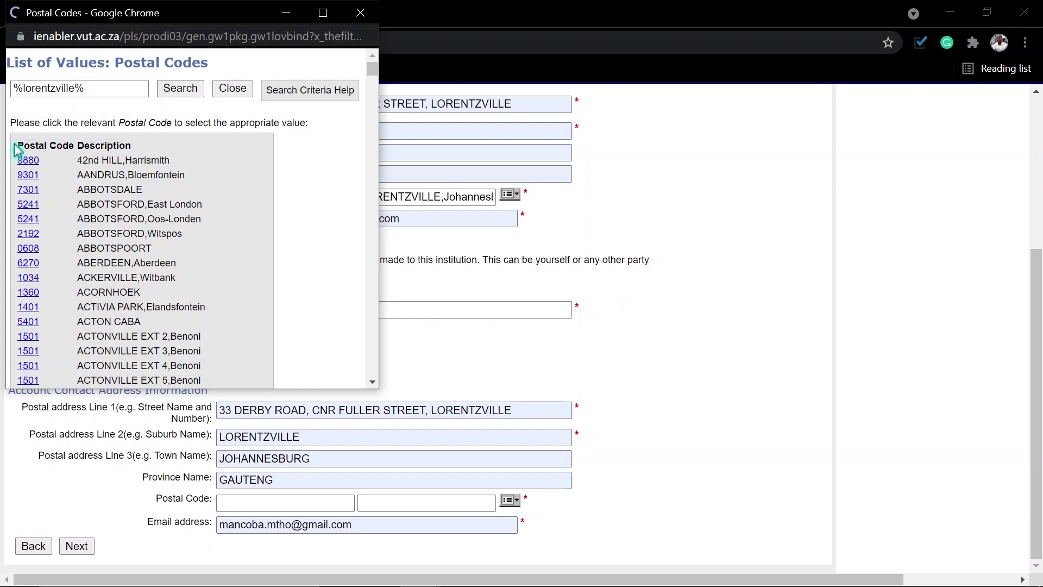
click(40, 161)
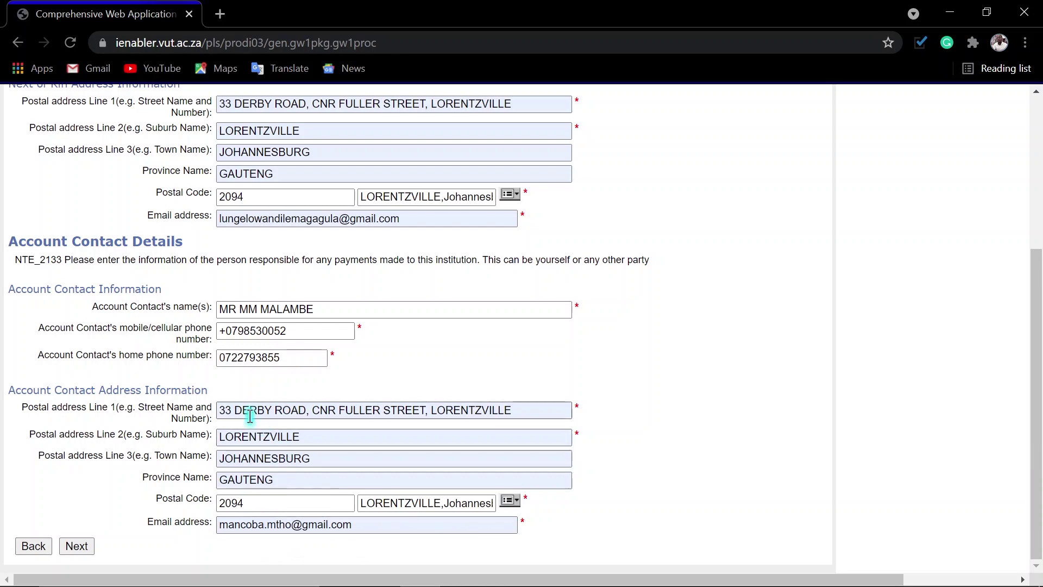
Step: Remove the leading plus from the contact mobile numbers and submit the page
scroll(483, 400, up, 3)
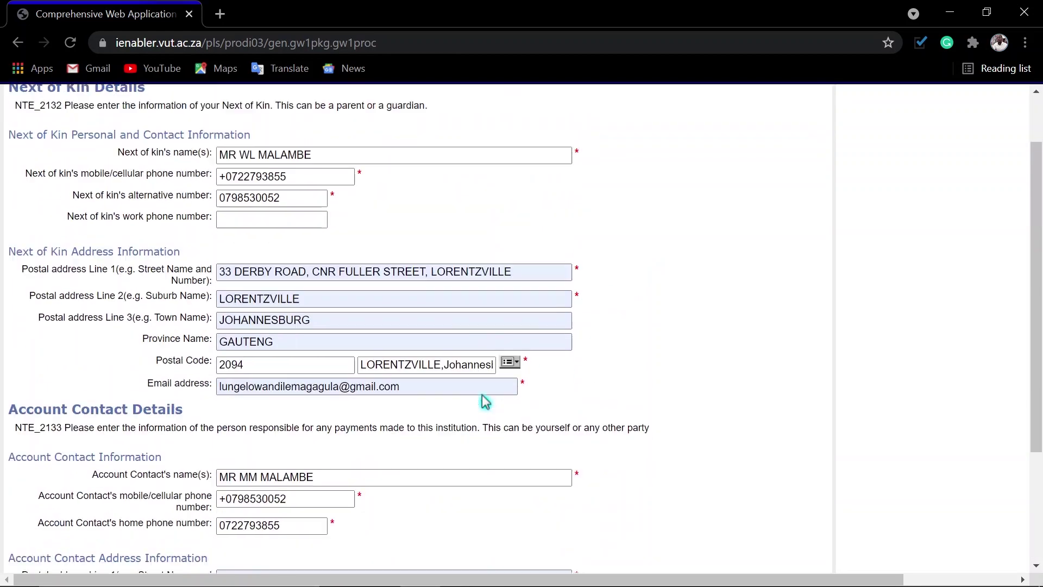
scroll(484, 401, up, 1)
click(220, 246)
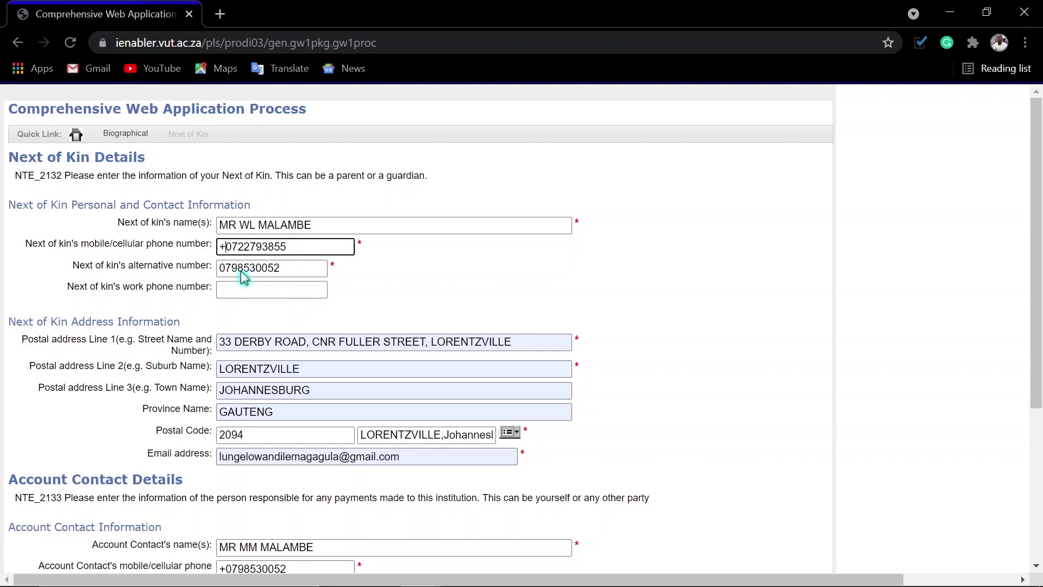
scroll(678, 331, down, 4)
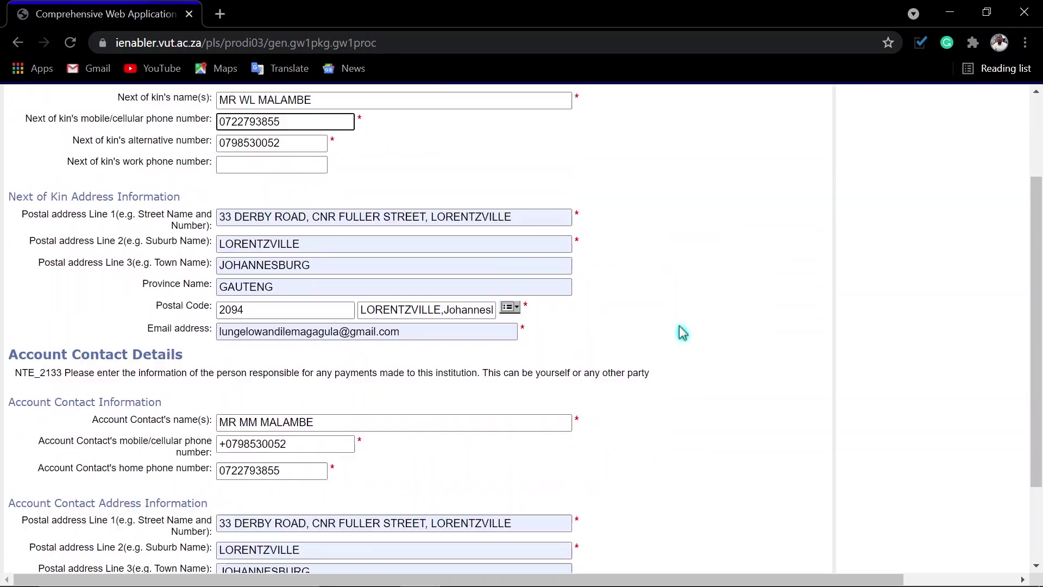
click(231, 328)
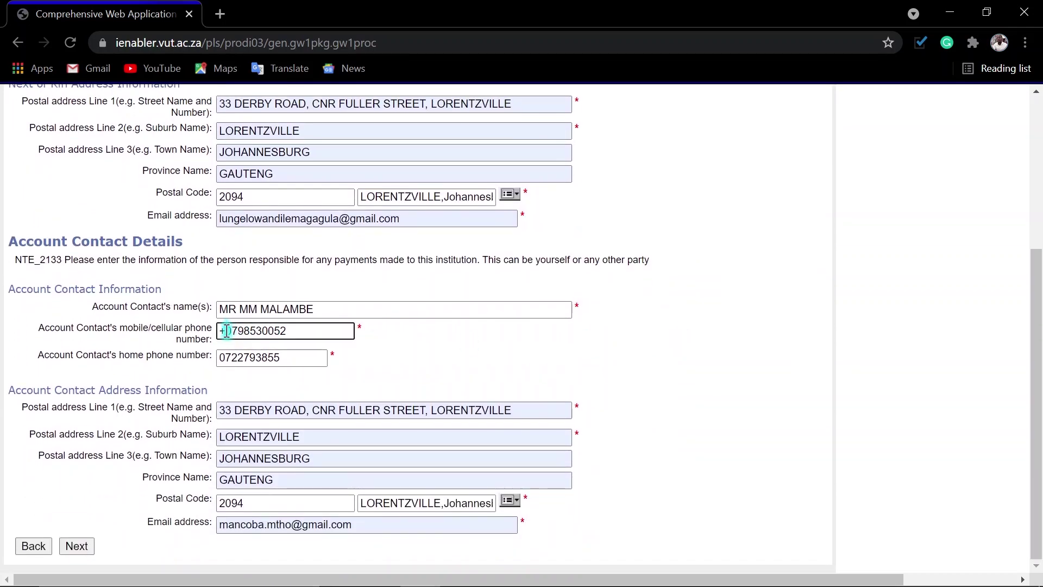
key(BackSpace)
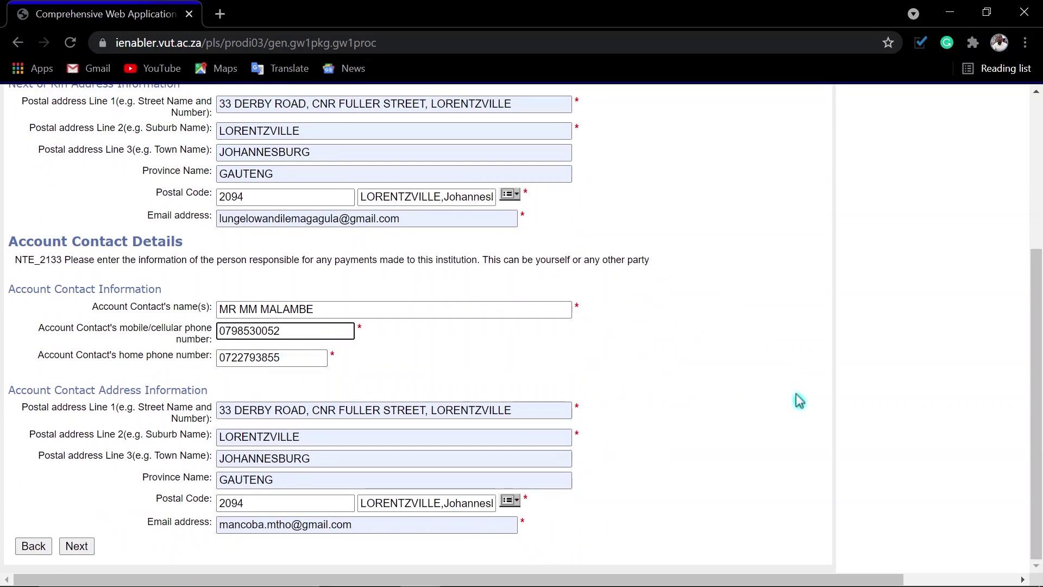
scroll(798, 399, up, 3)
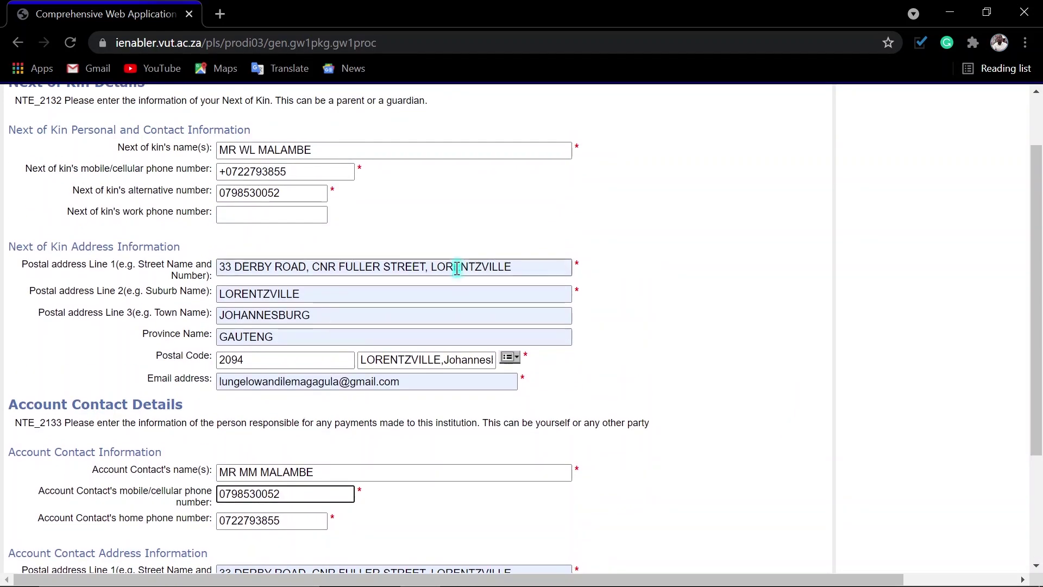
click(232, 172)
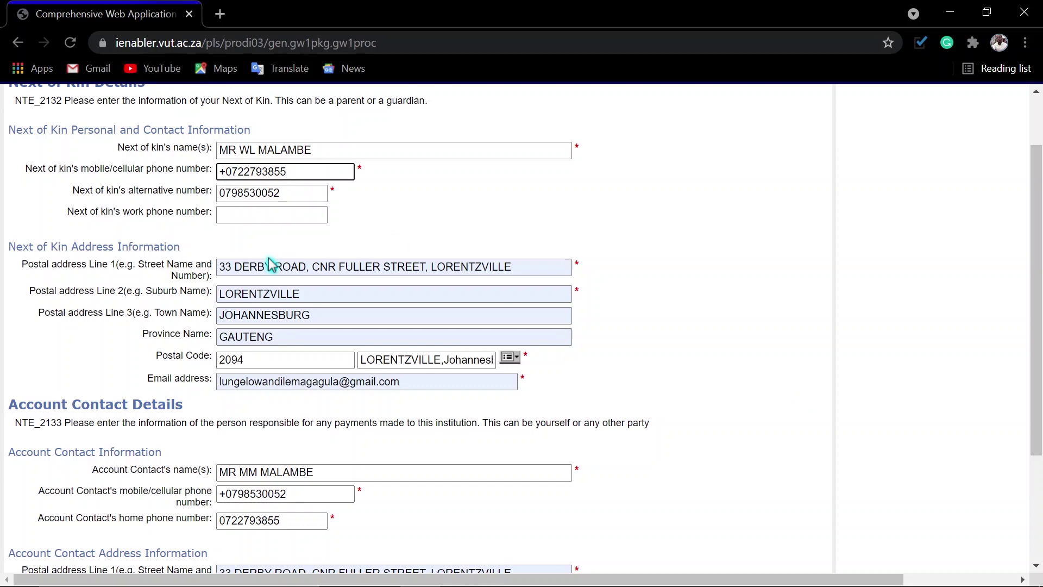
scroll(668, 279, down, 3)
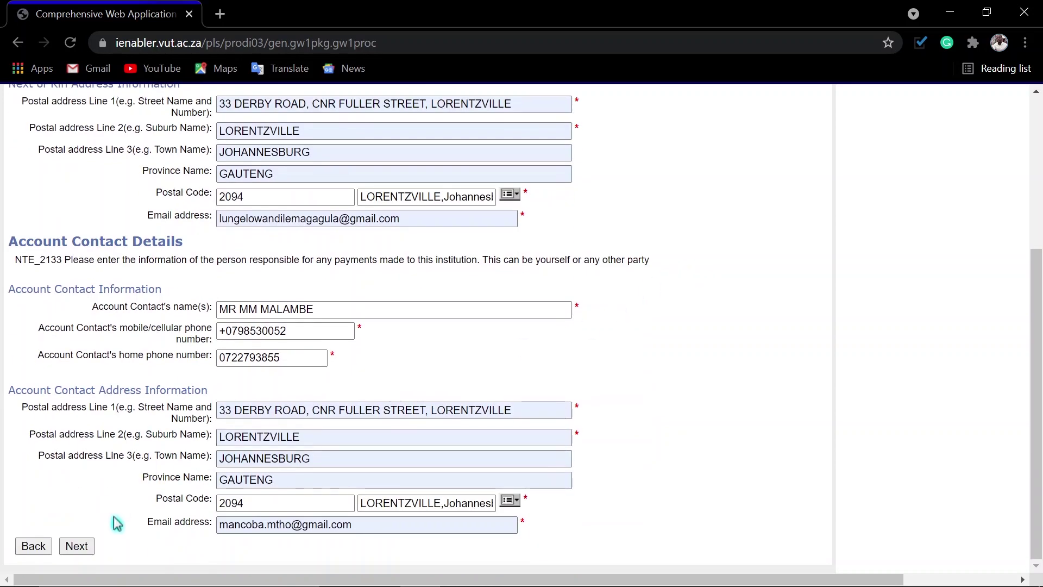
click(77, 546)
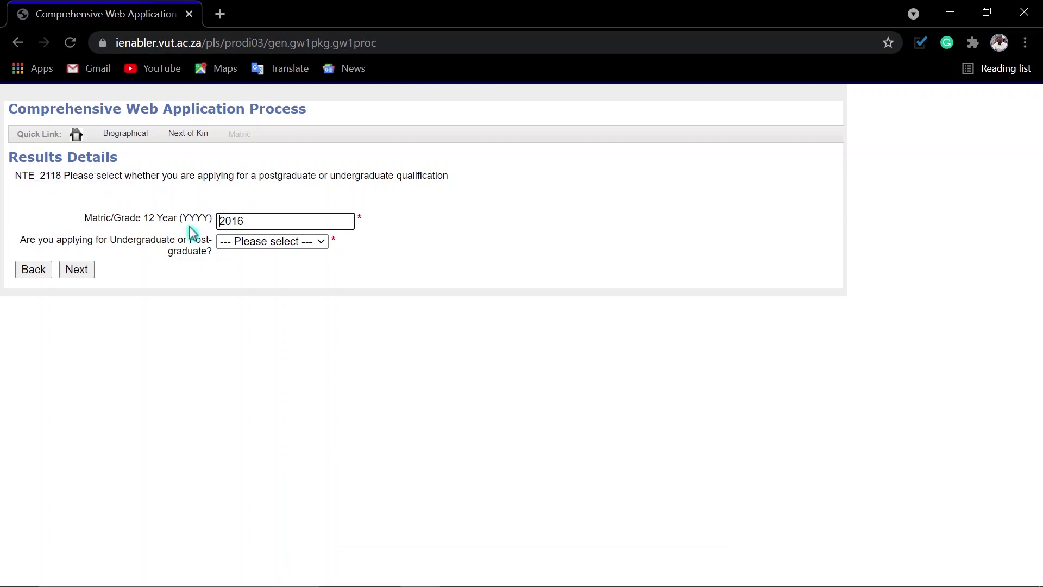
Step: Confirm matric year 2016 and choose Undergraduate as the qualification level
double_click(255, 221)
click(250, 220)
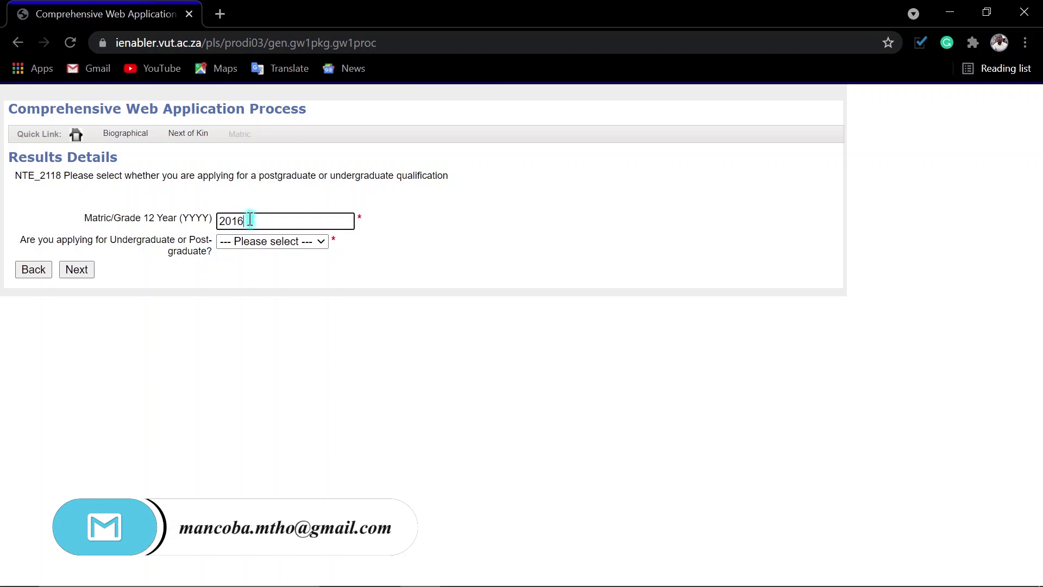
double_click(249, 219)
click(279, 221)
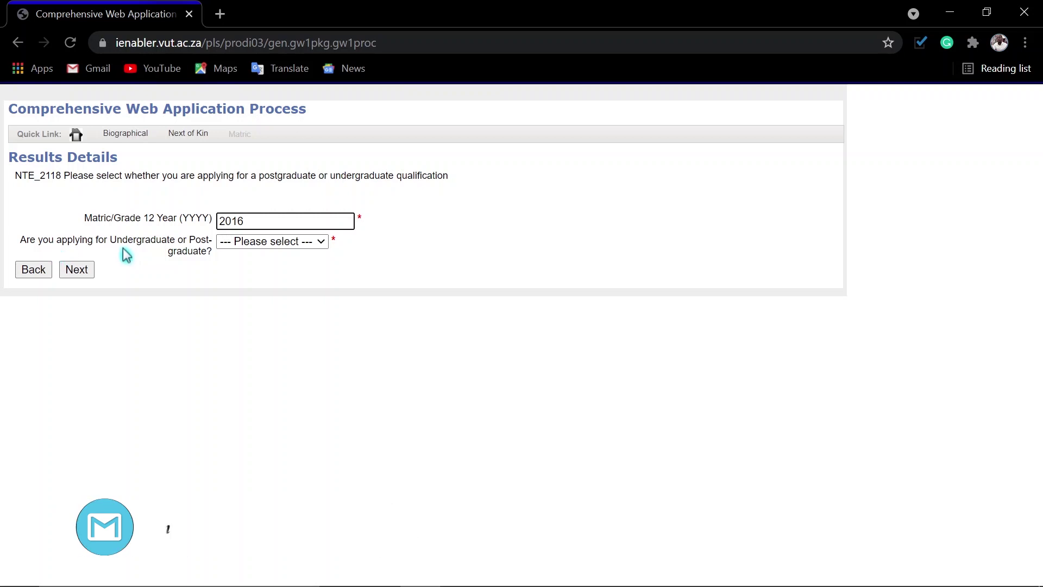
click(274, 245)
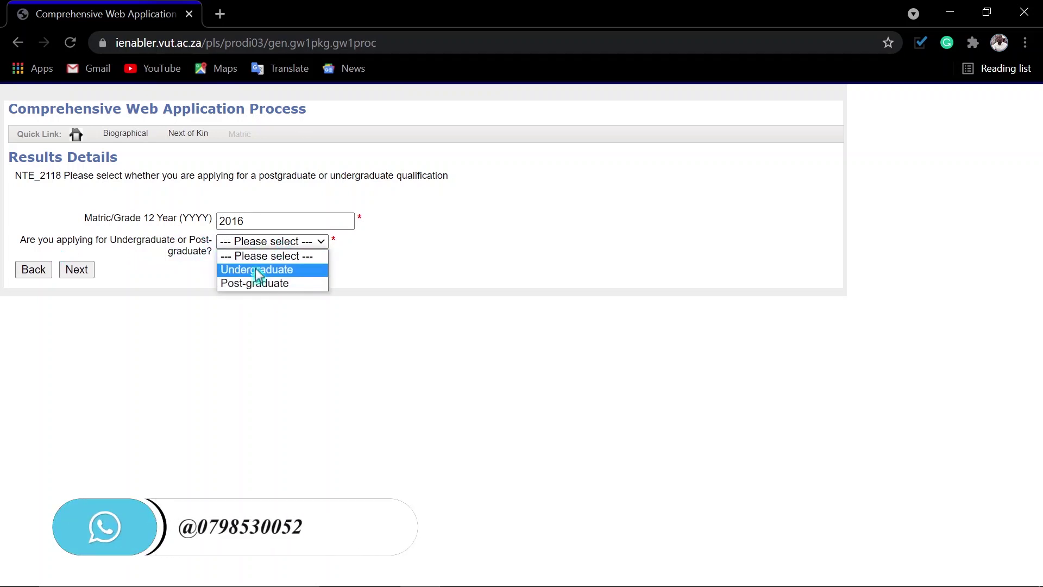
key(Escape)
key(Down)
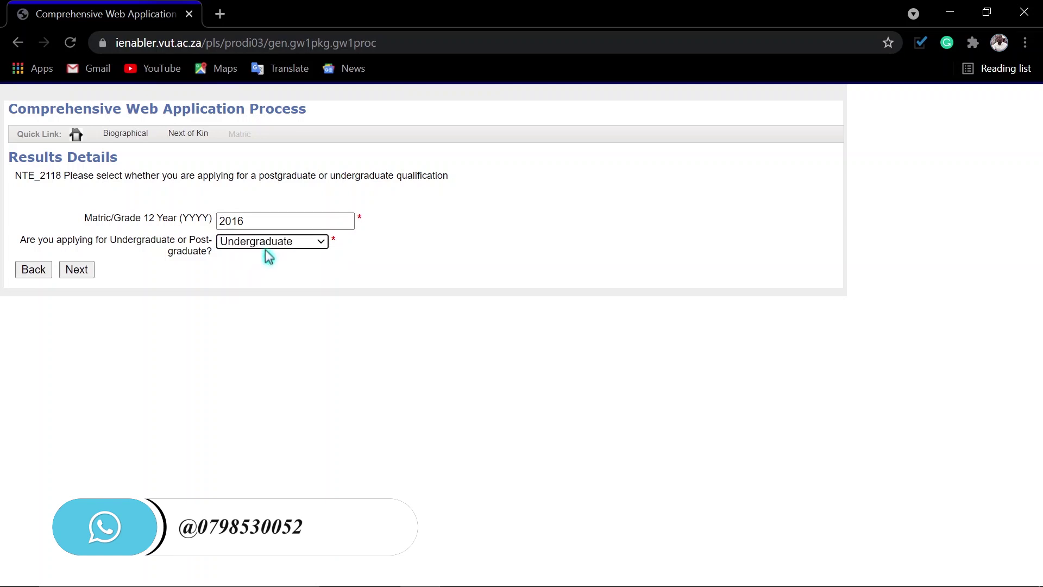
click(304, 246)
click(304, 245)
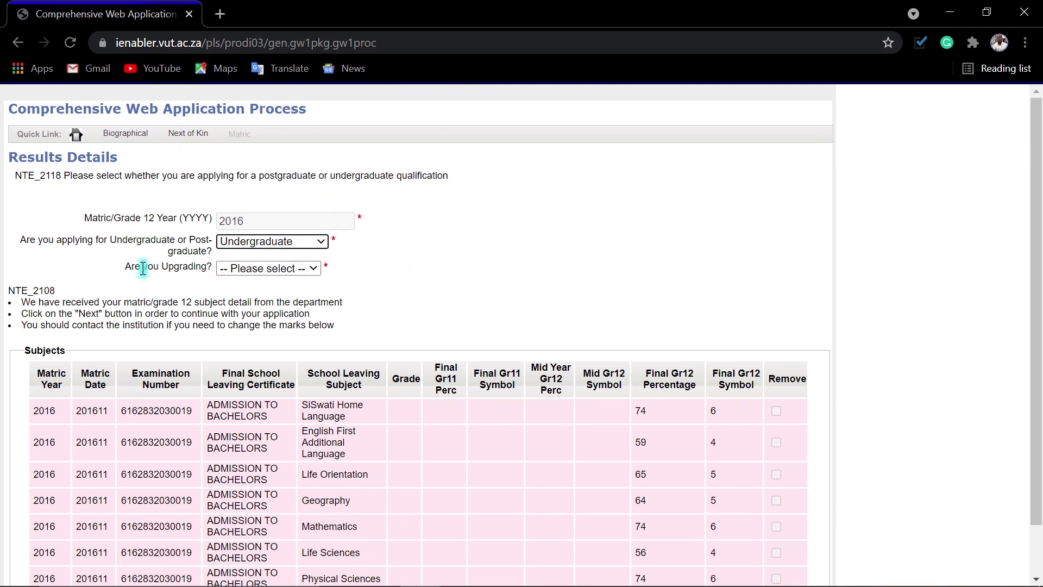
Step: Answer No to 'Are you Upgrading?', review the subjects table, and continue
click(303, 268)
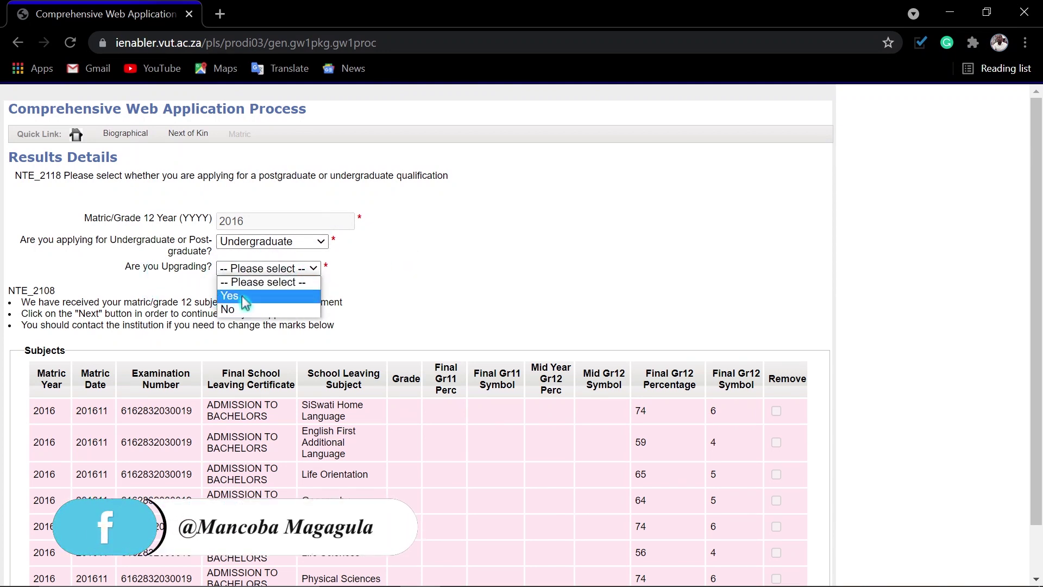
click(244, 309)
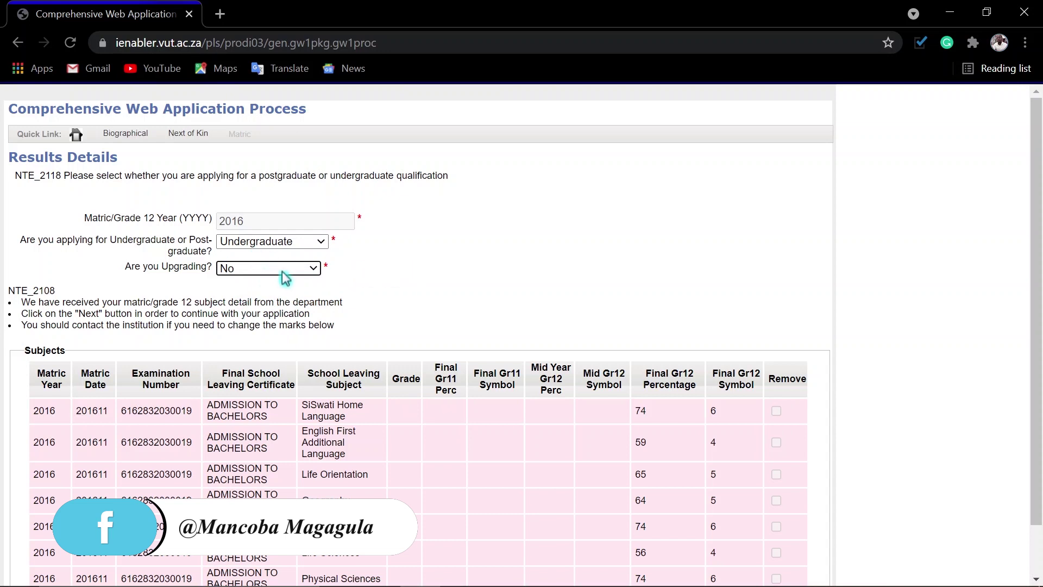
scroll(516, 274, down, 1)
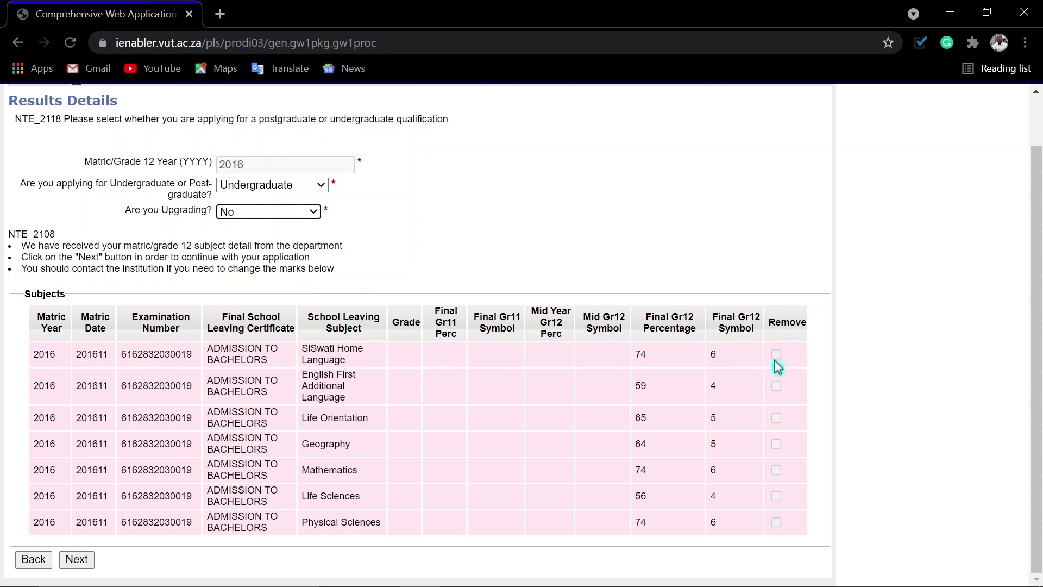
click(782, 401)
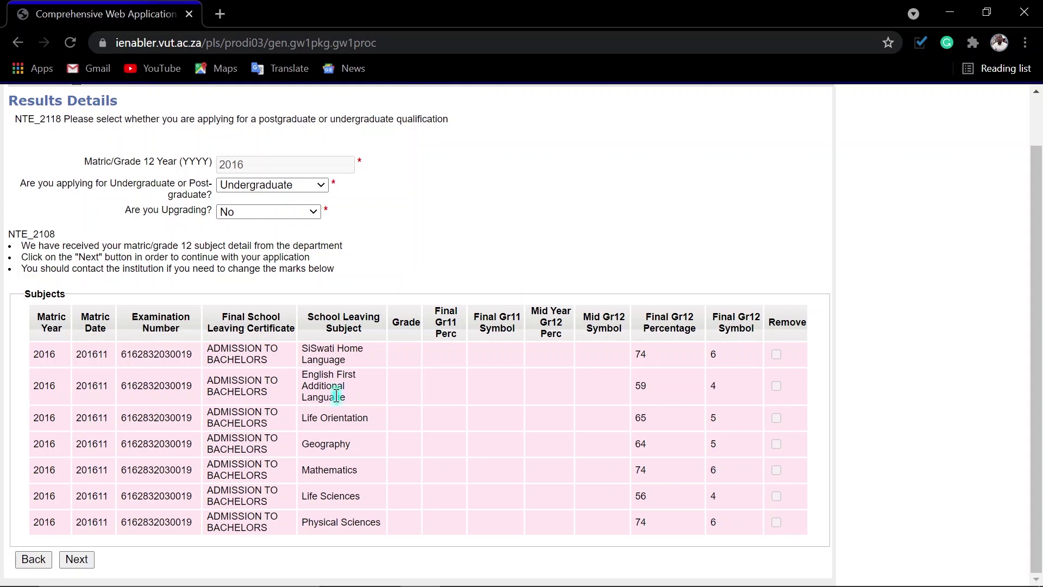
click(80, 563)
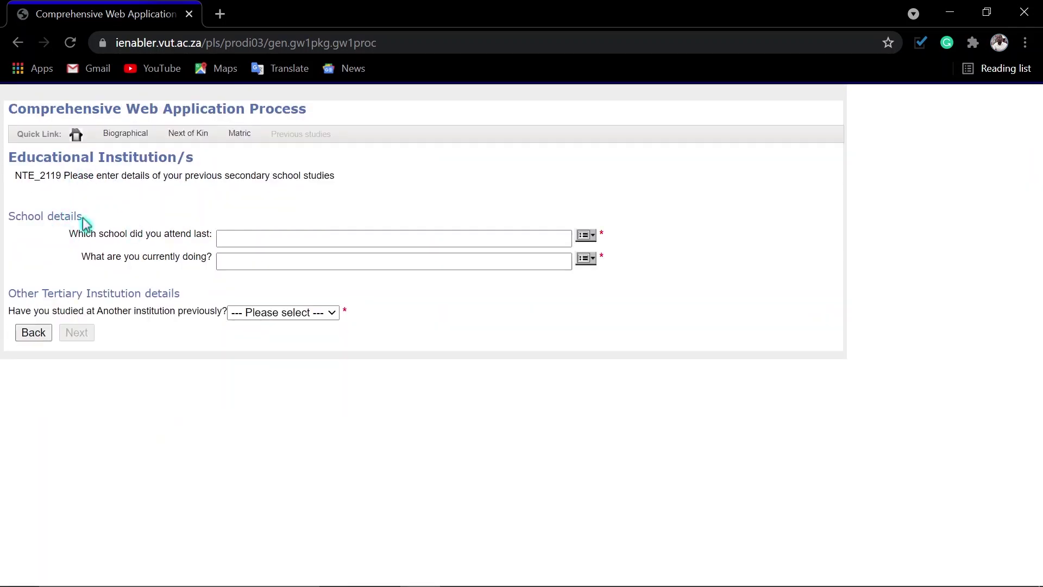
Step: Pick SIBUSISIWE SECONDARY SCHOOL as last school and UNIVERSITY STUDENT as last year's activity
click(586, 235)
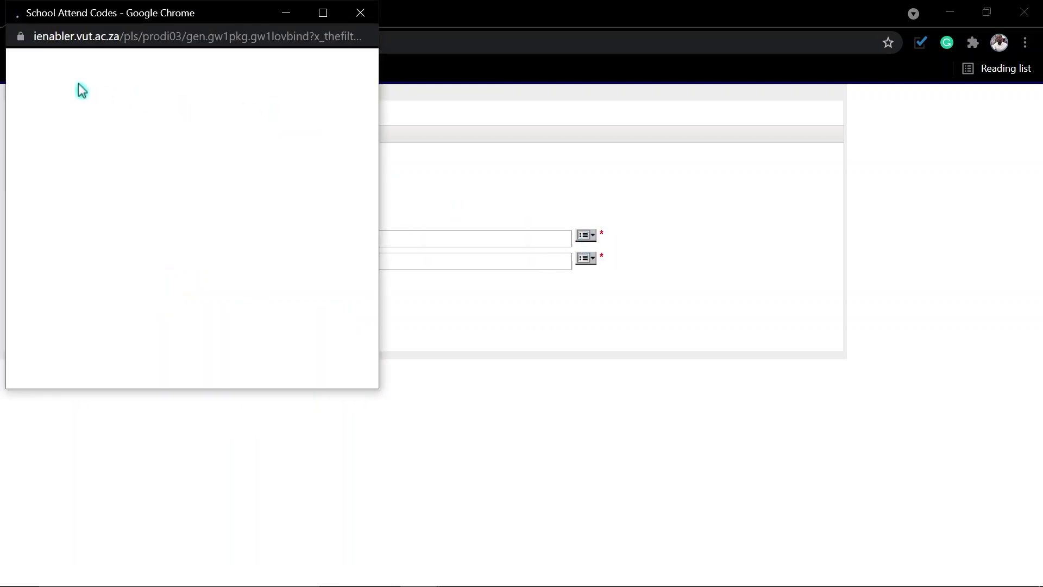
click(64, 86)
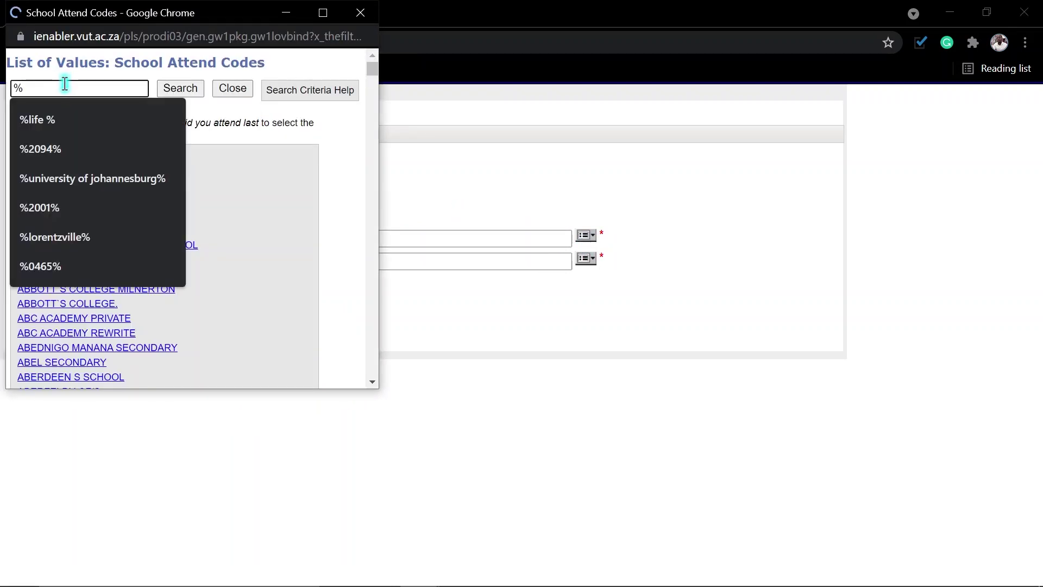
text(sib)
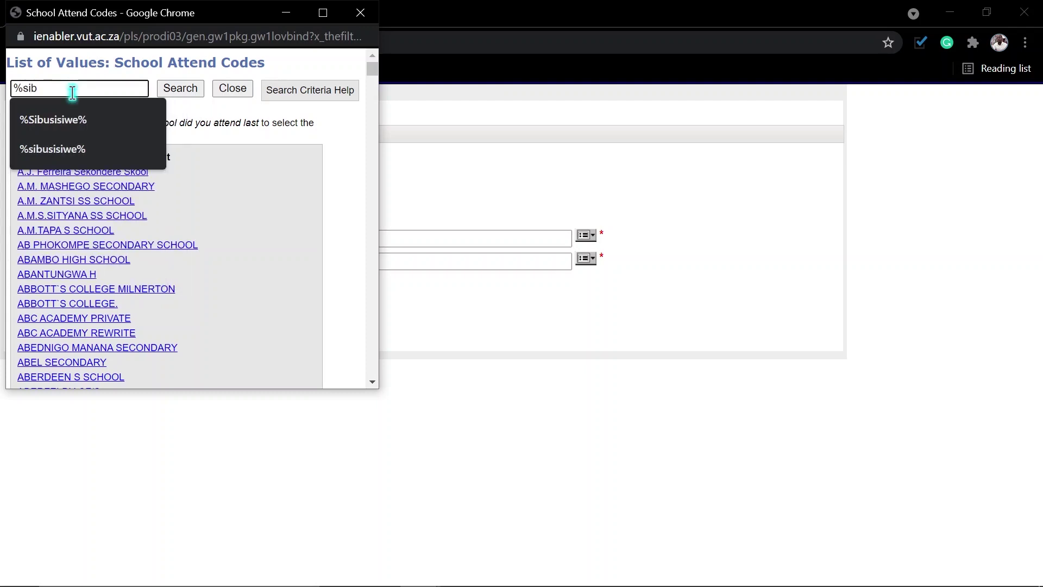
click(58, 119)
click(198, 92)
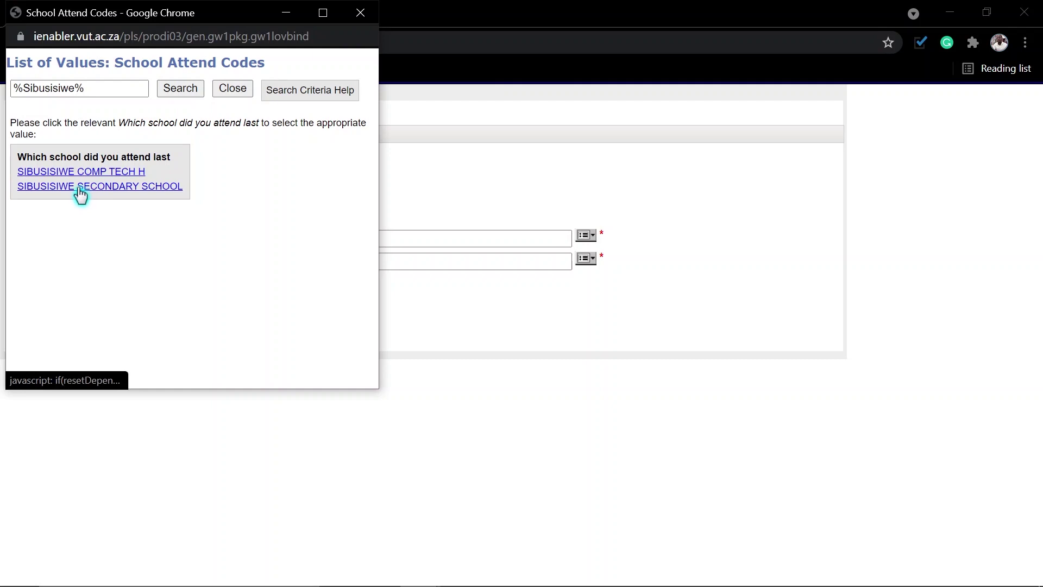
click(81, 186)
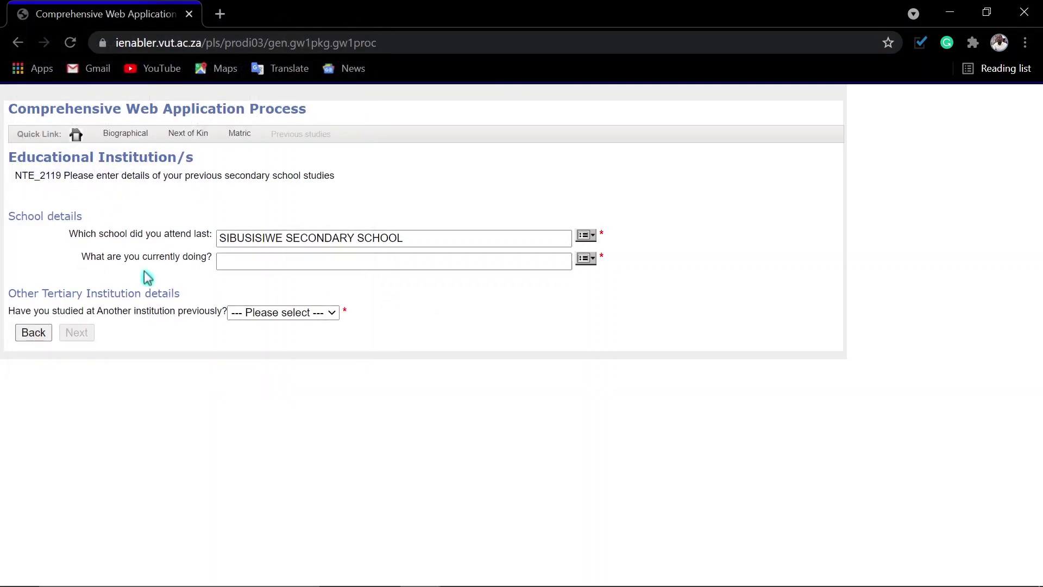
click(584, 260)
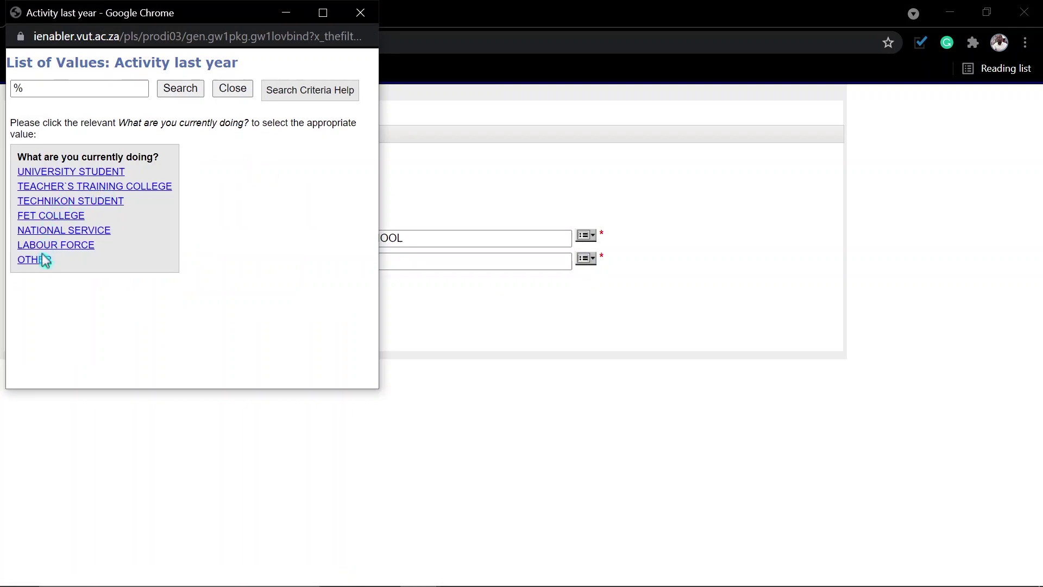
click(52, 173)
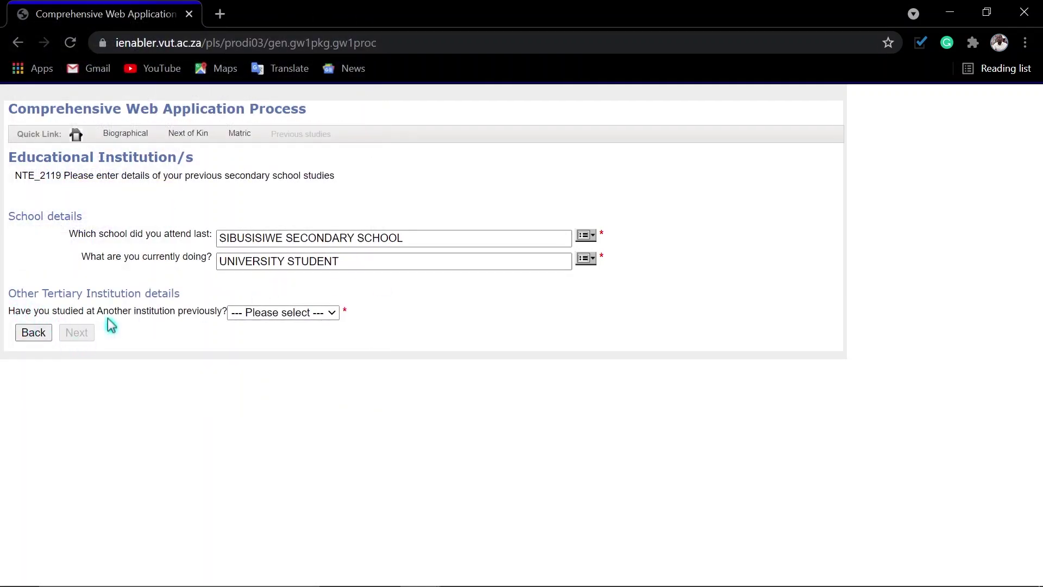
Step: Set the previous-institution study question to No and continue to qualification details
click(304, 314)
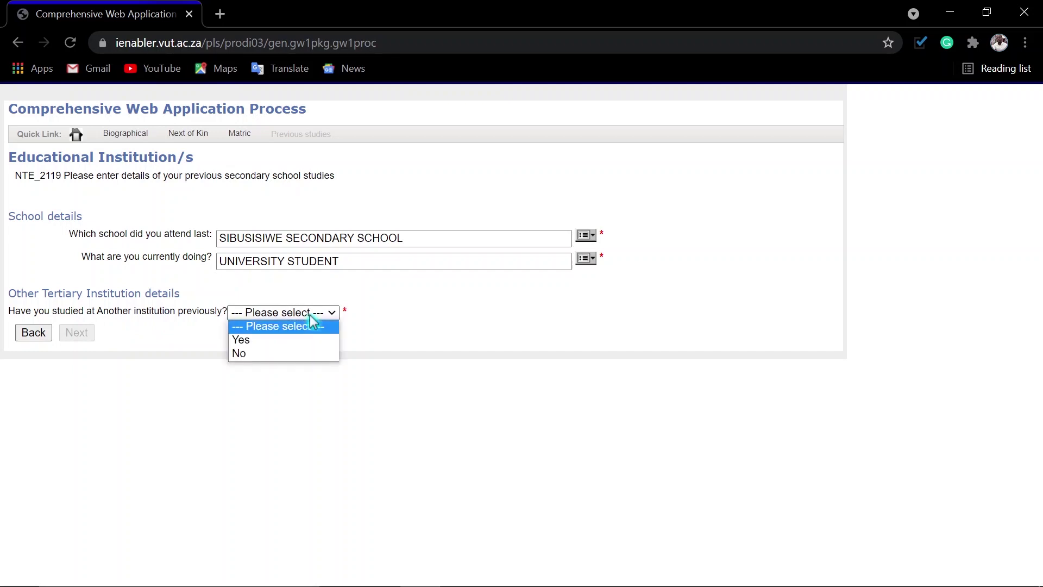
click(250, 354)
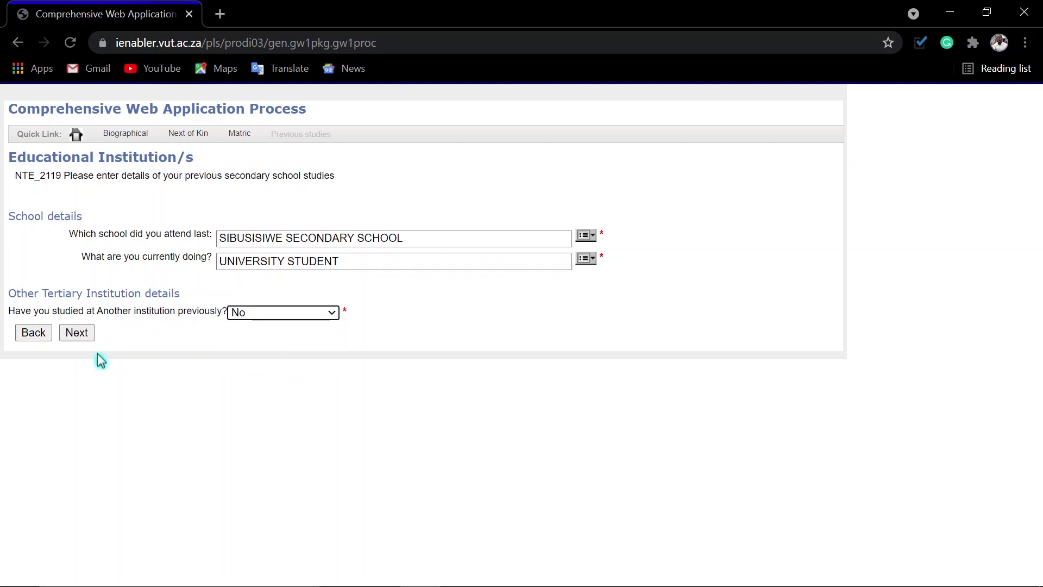
click(322, 321)
click(237, 341)
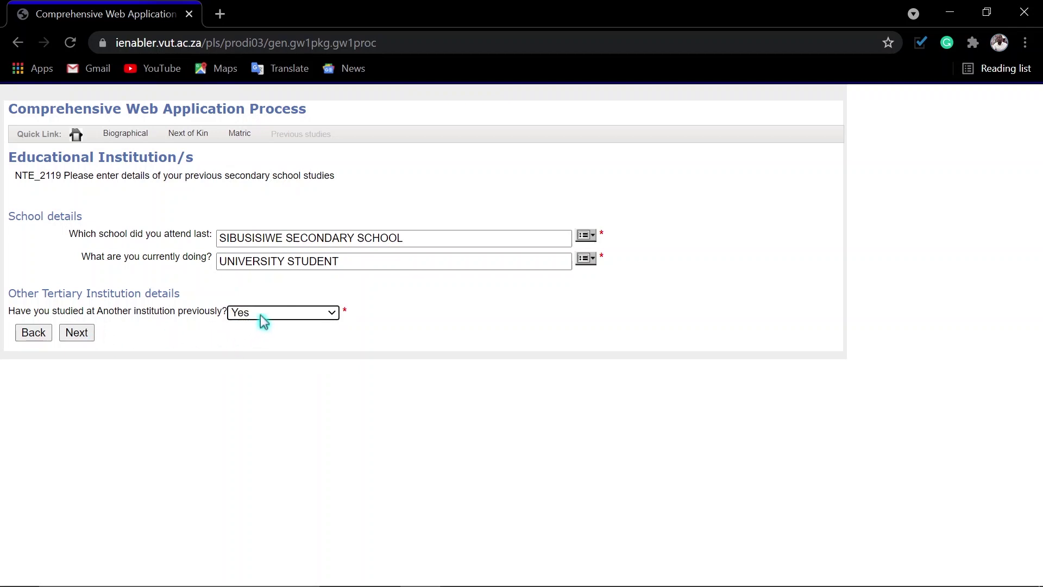
click(315, 314)
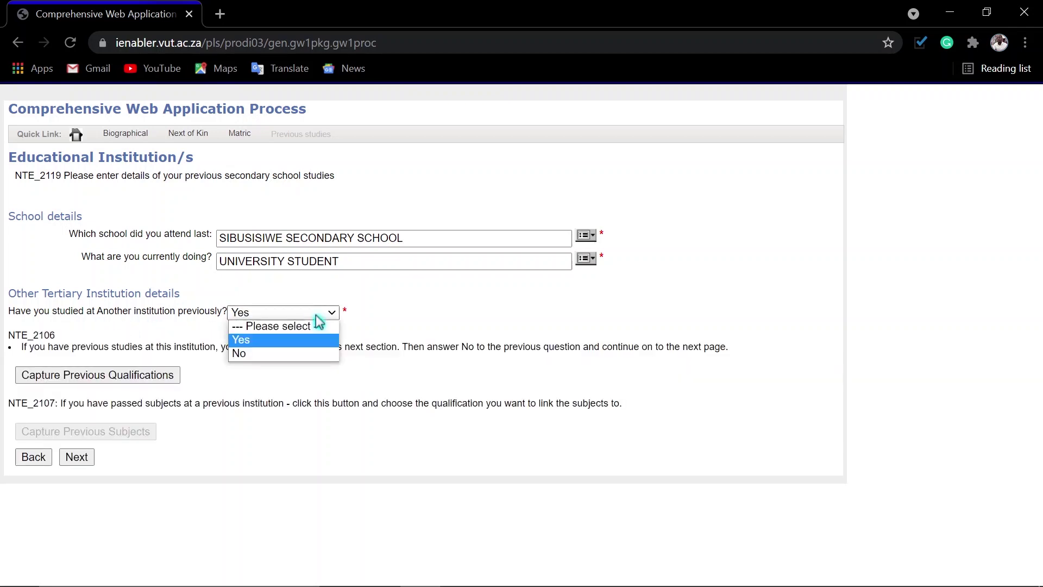
click(316, 316)
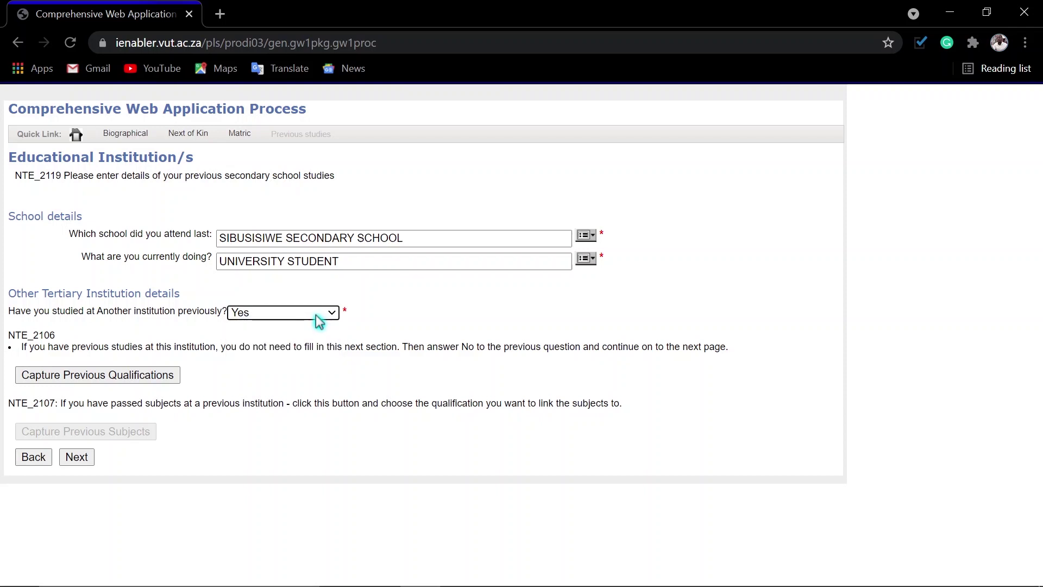
click(317, 316)
click(277, 353)
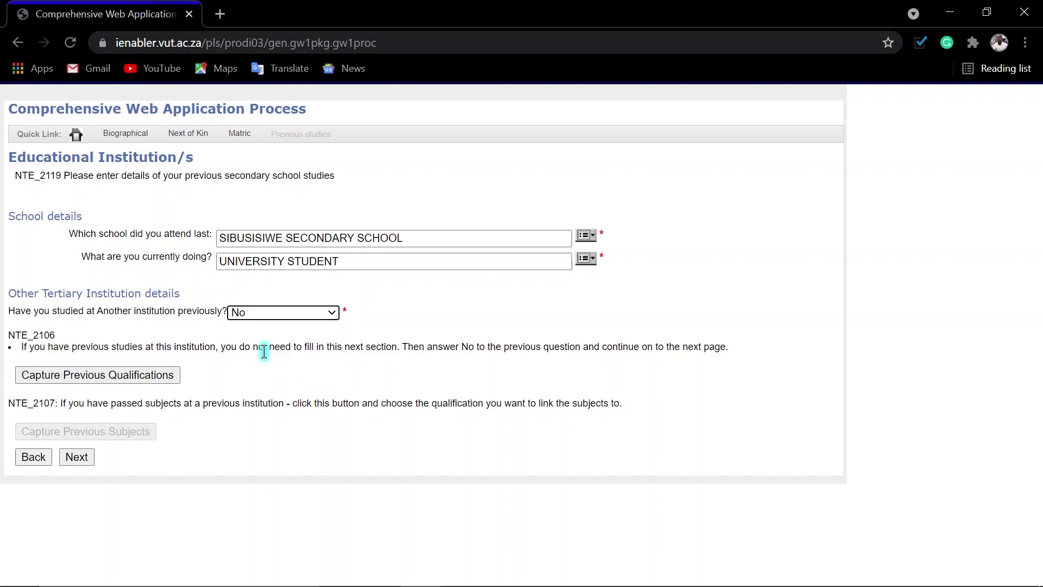
click(78, 336)
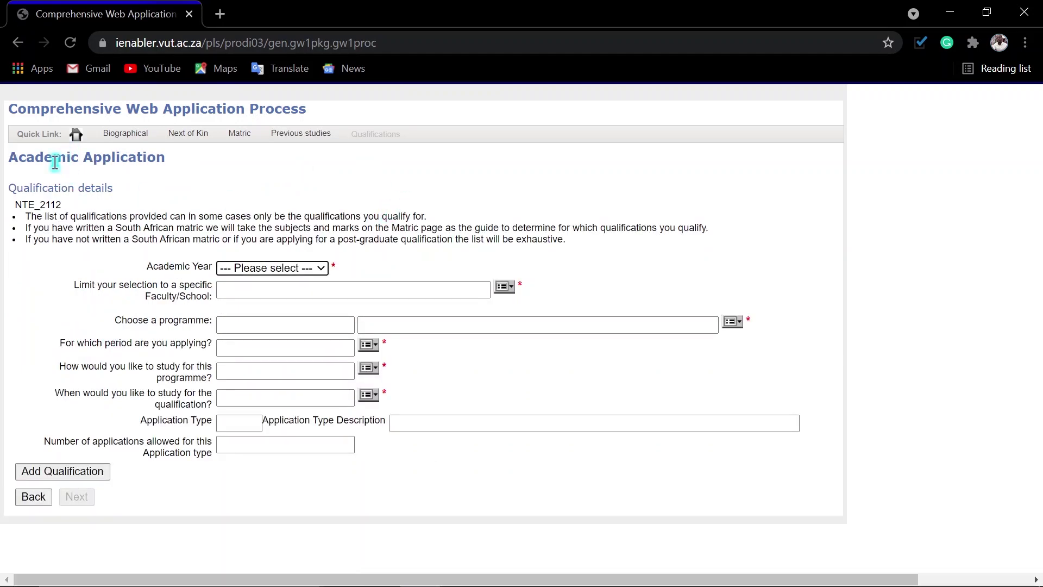
Step: Choose 2022, Faculty of Engineering, DI0400 Diploma in Operations Management, and S1 study period
click(264, 270)
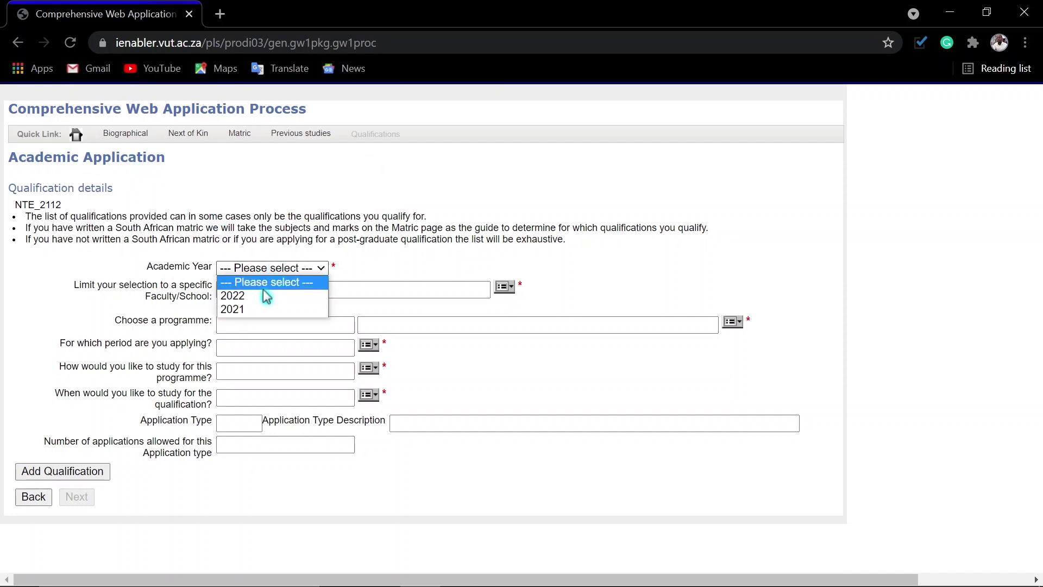
click(266, 296)
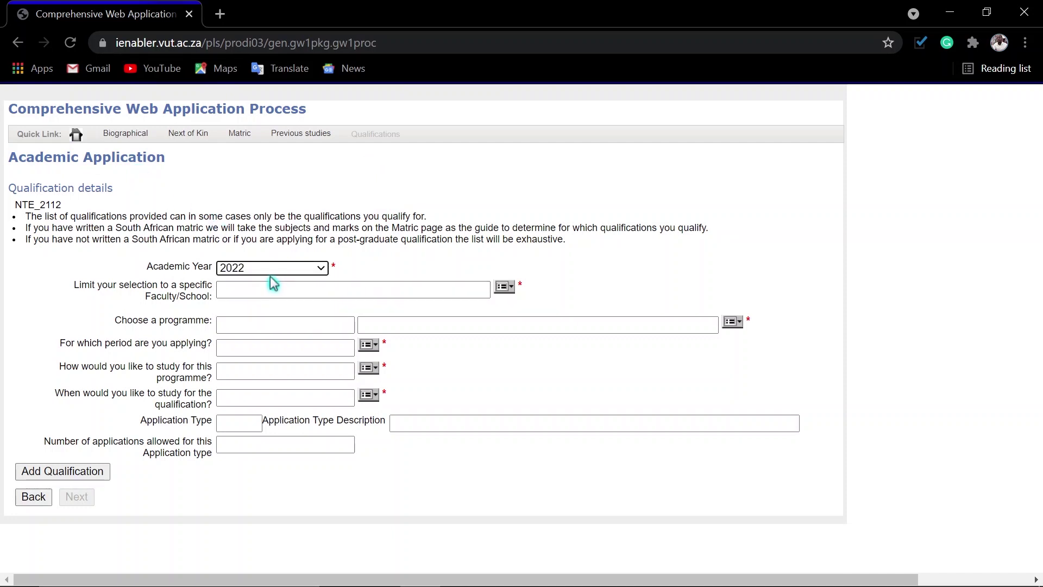
click(508, 291)
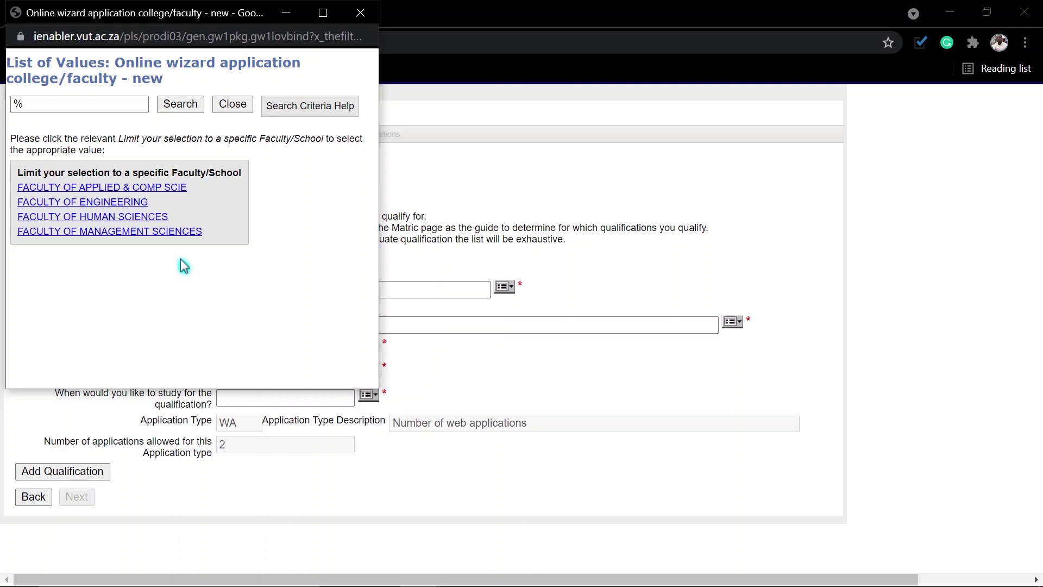
click(52, 203)
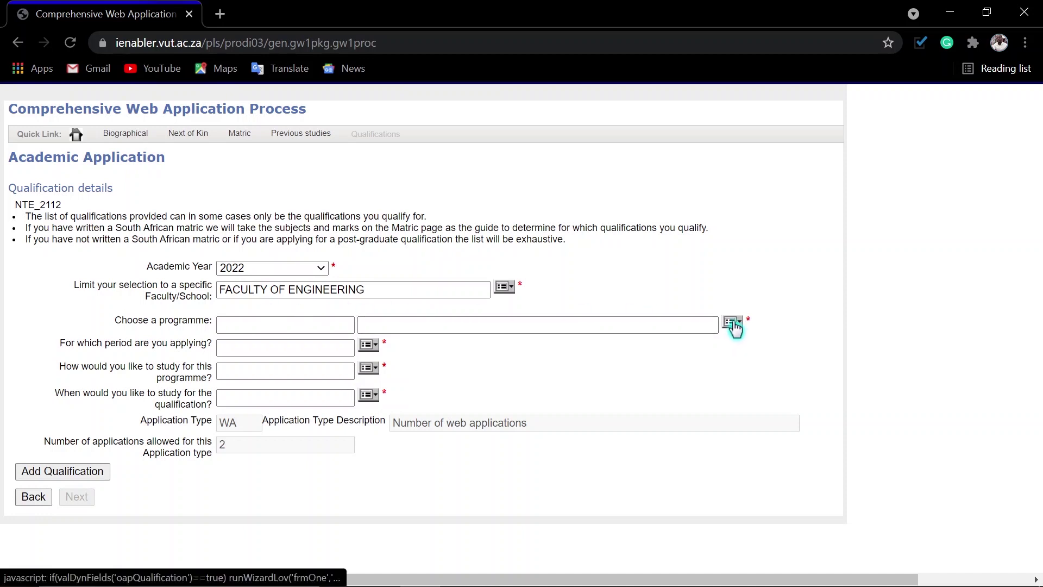
click(732, 323)
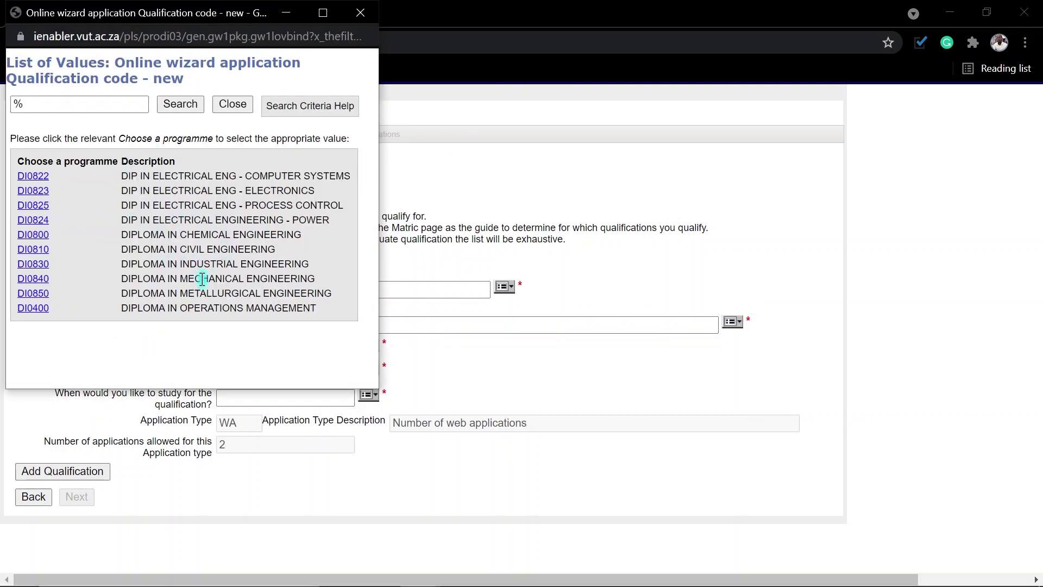
click(33, 307)
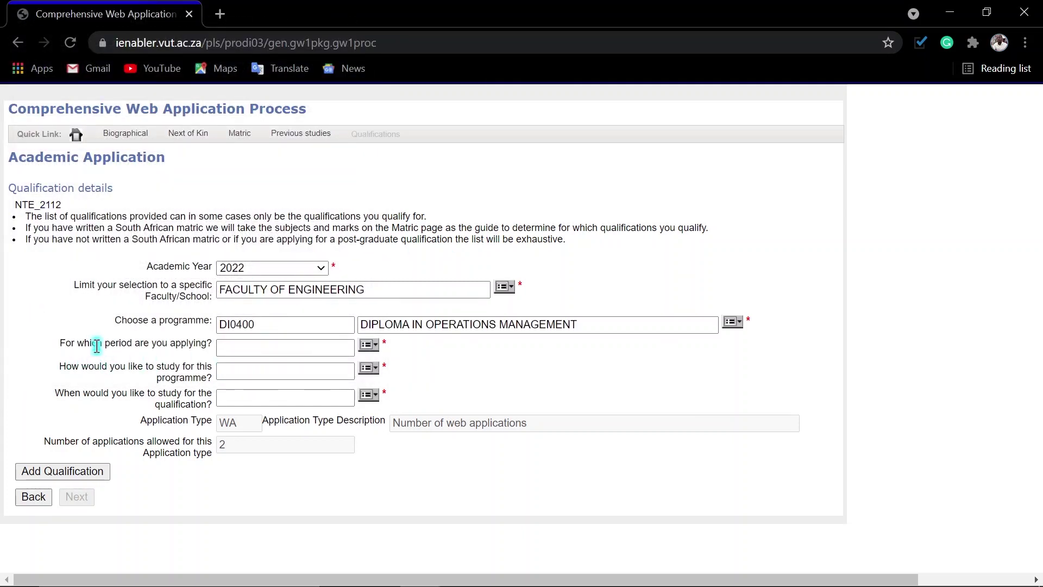
click(373, 347)
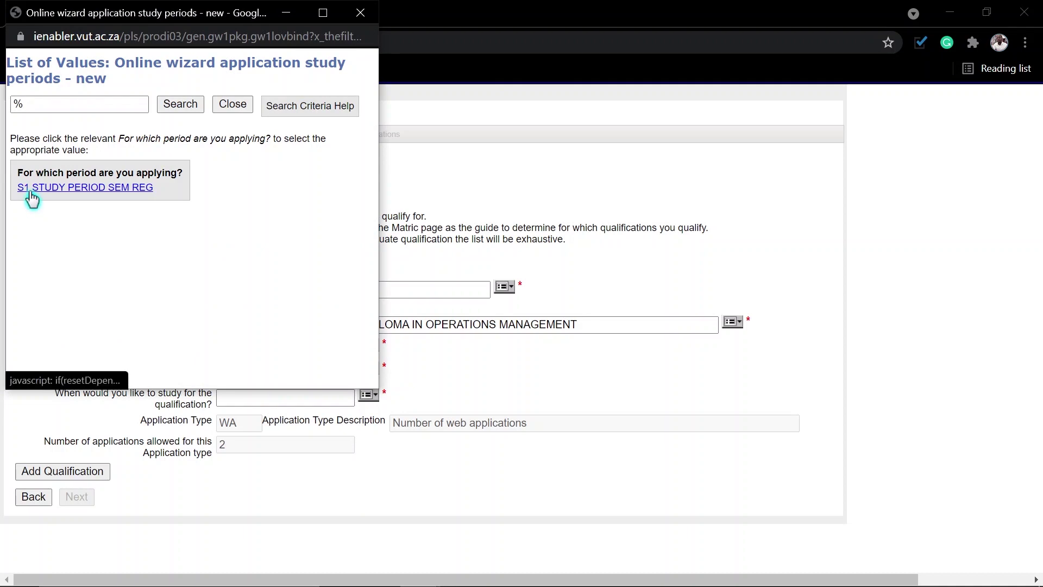
click(81, 191)
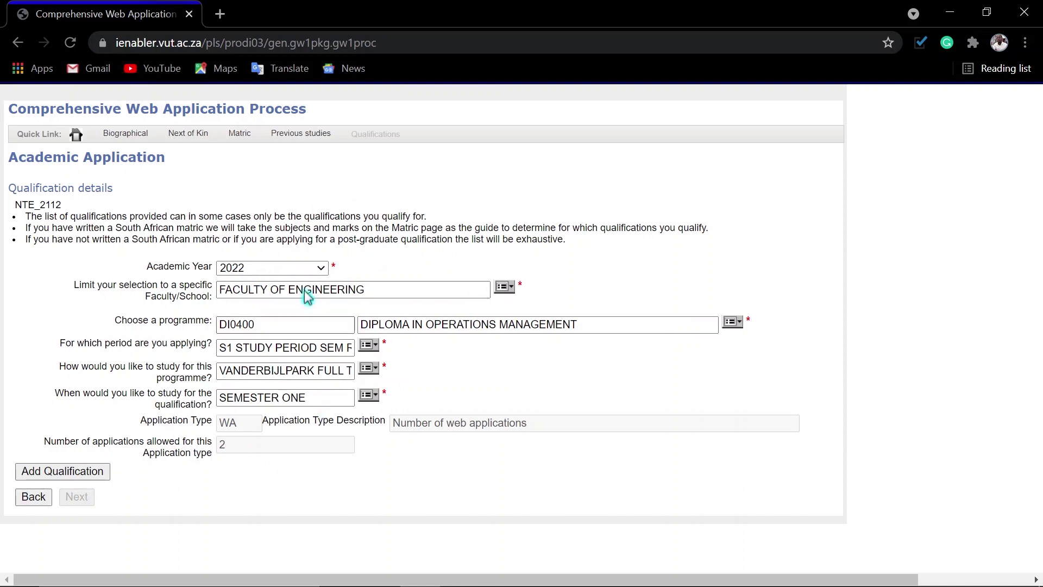
Step: Add the DI0400 diploma to the qualifications list, keeping it when prompted to remove, and continue
click(80, 472)
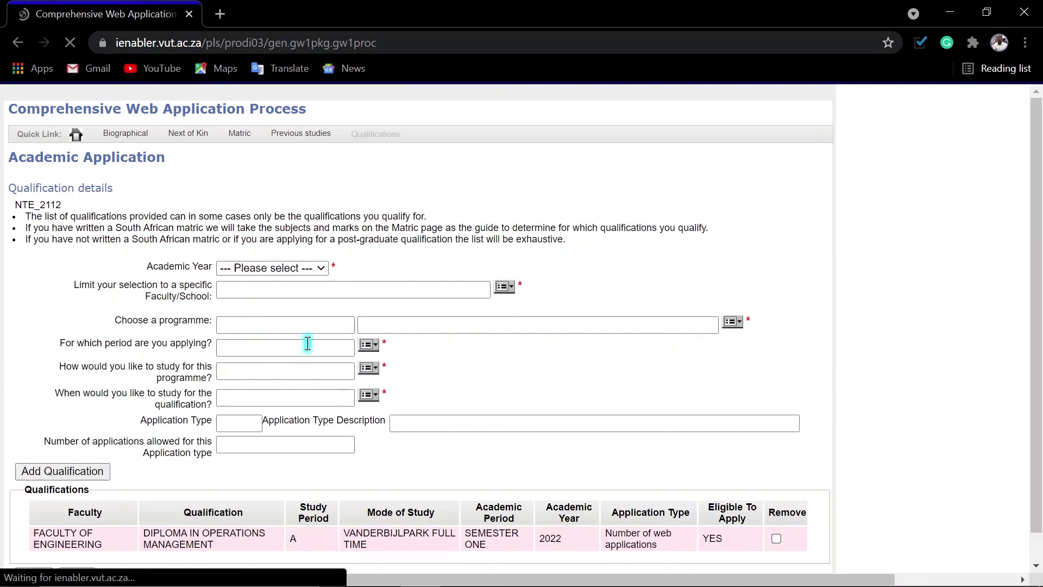
scroll(767, 348, down, 1)
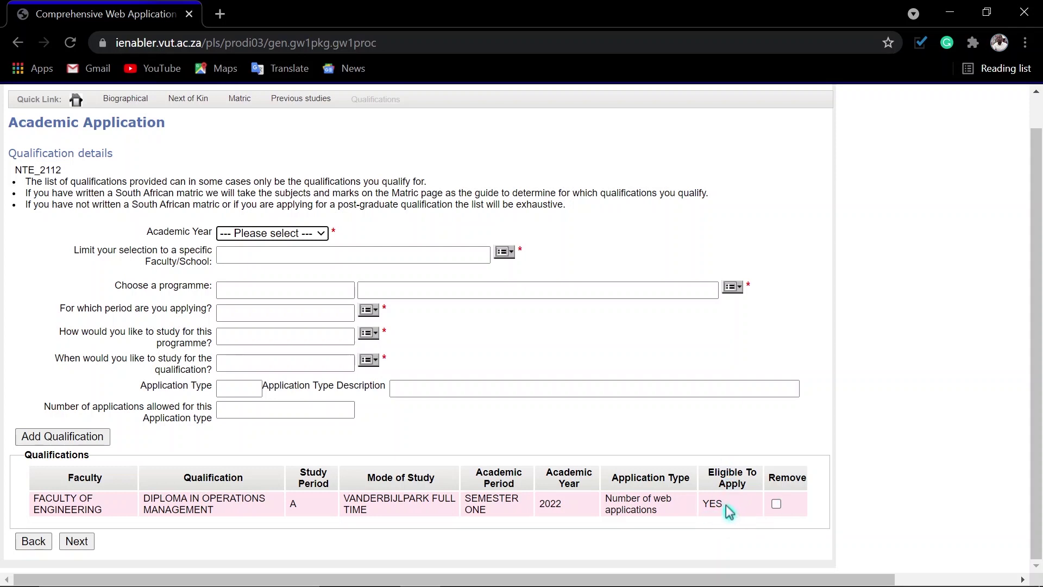
click(776, 504)
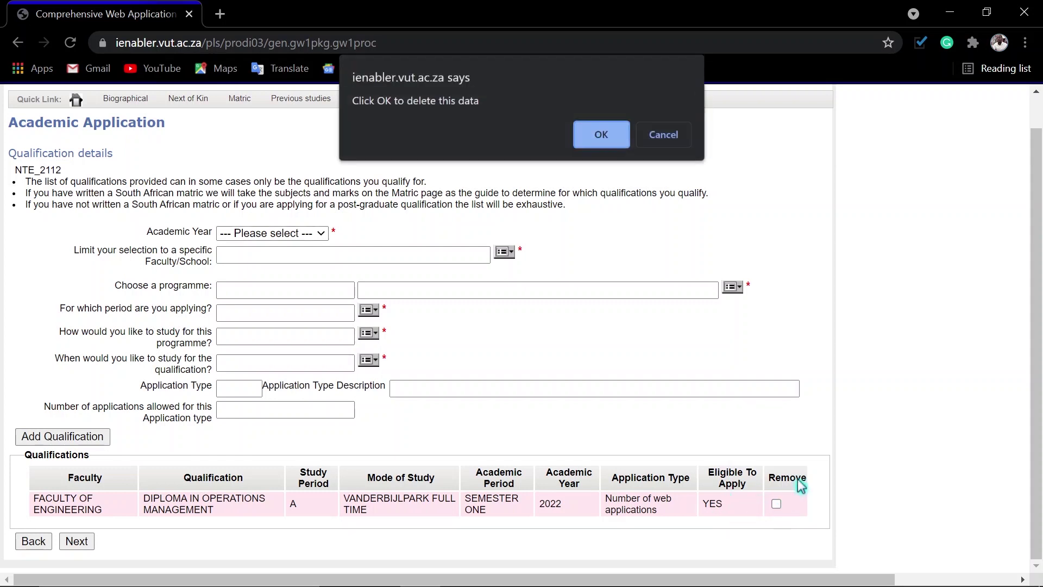
click(663, 134)
click(704, 505)
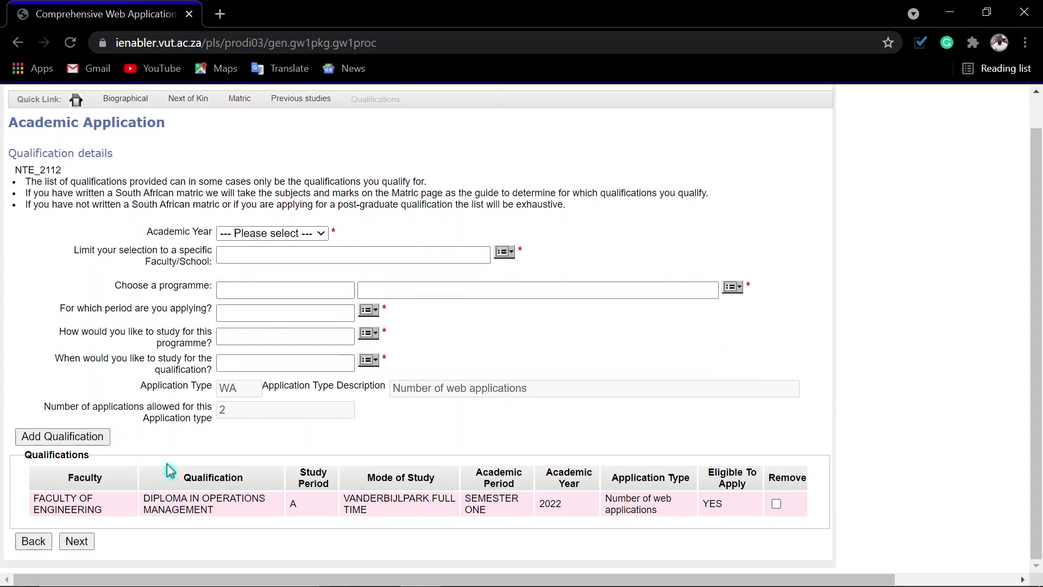
click(76, 542)
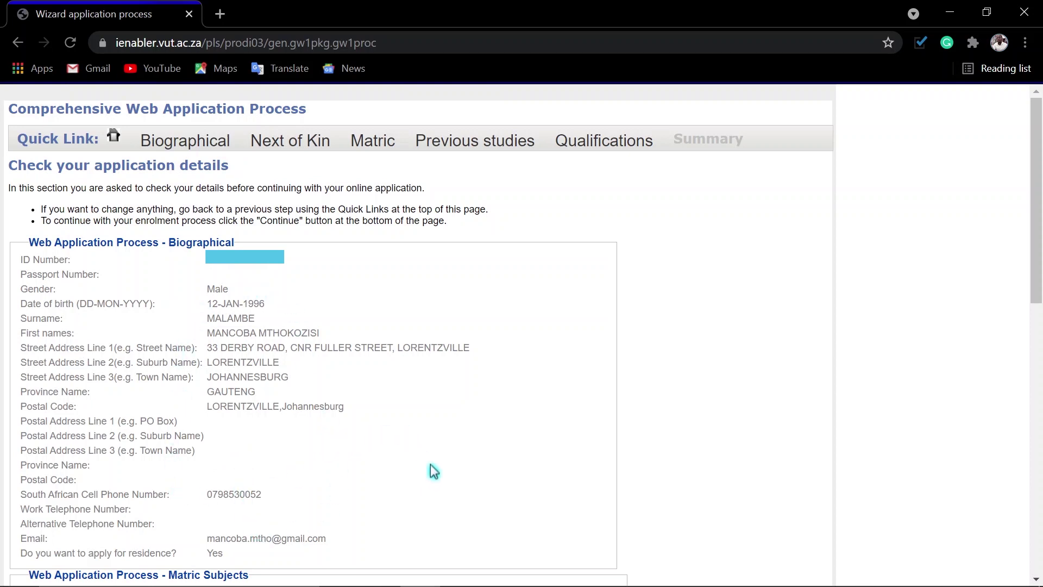
Step: Scroll through the summary reviewing biographical, matric, previous study and qualification details
scroll(639, 406, down, 7)
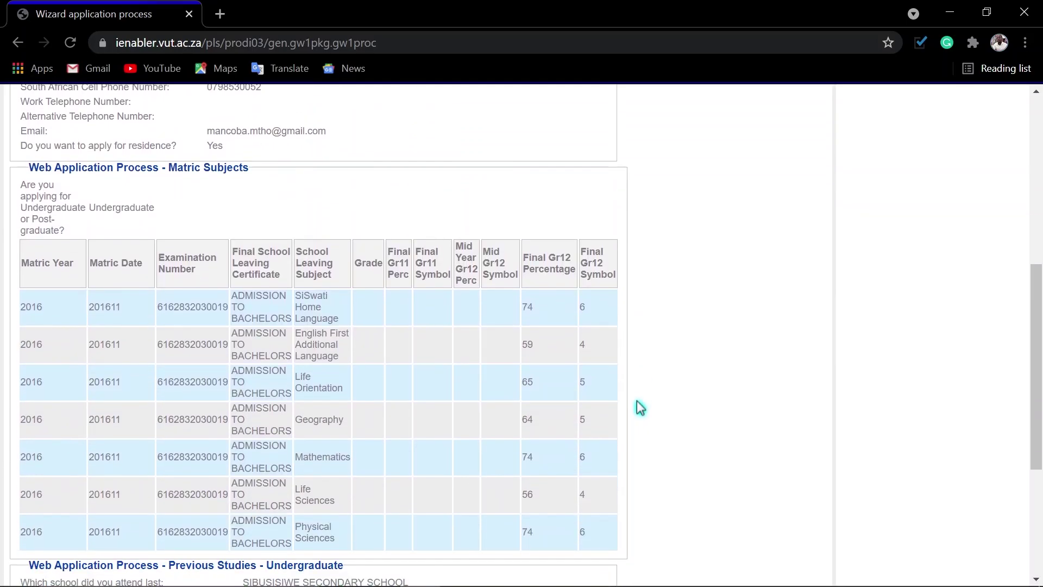
scroll(640, 408, up, 3)
scroll(639, 407, down, 5)
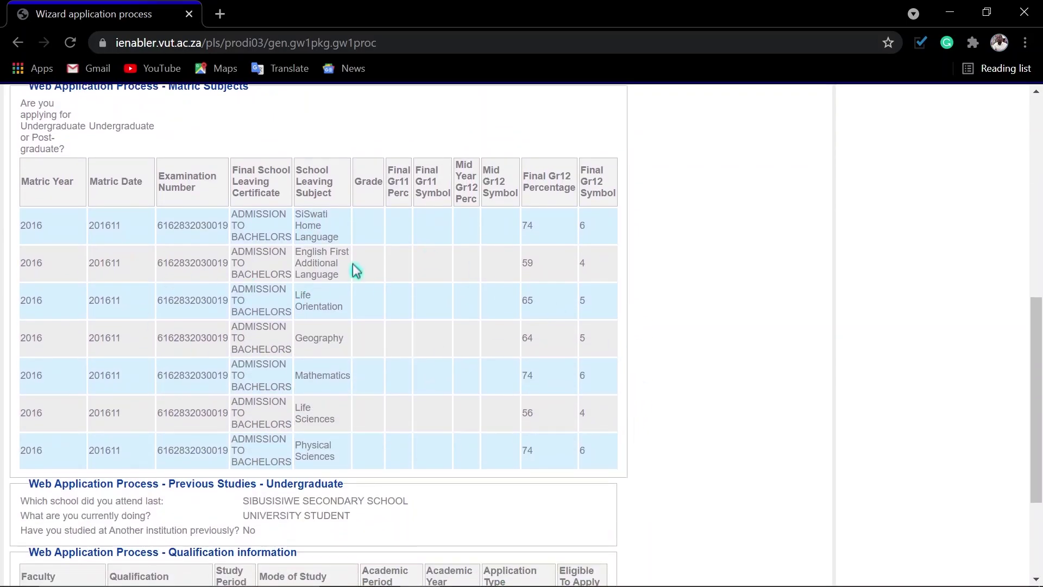
scroll(633, 361, down, 3)
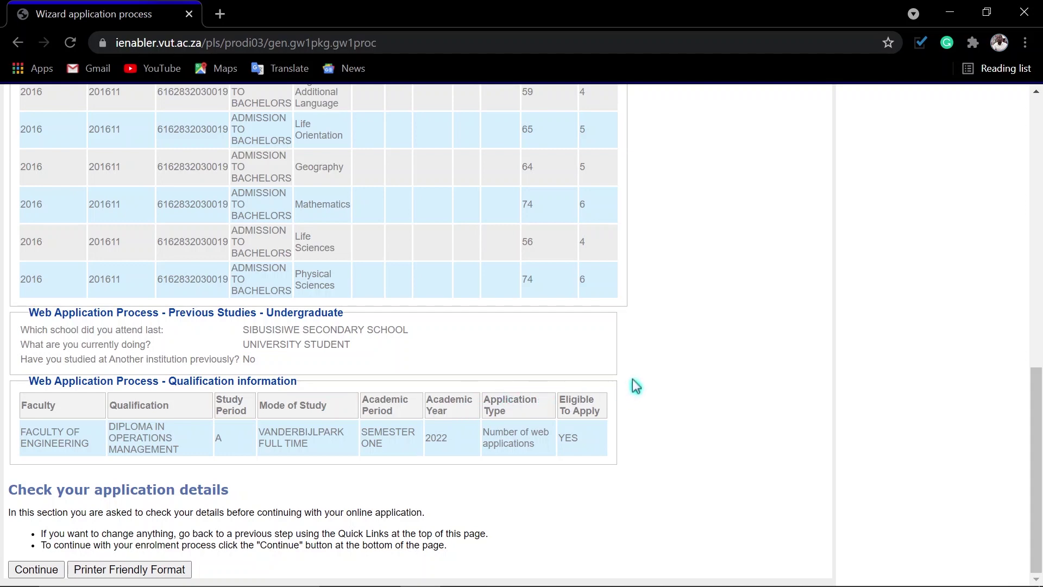
scroll(692, 386, up, 12)
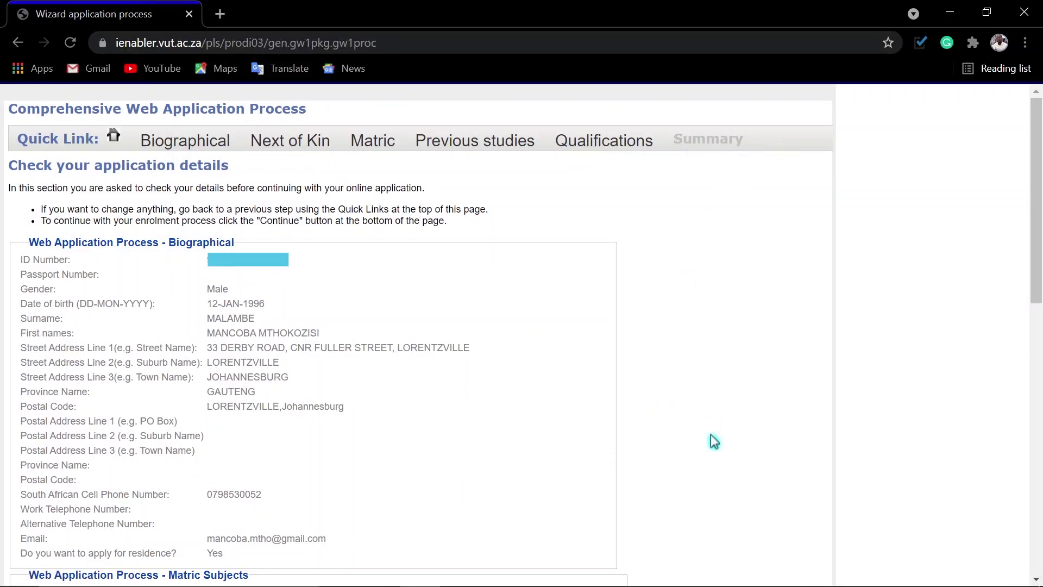
scroll(706, 430, down, 12)
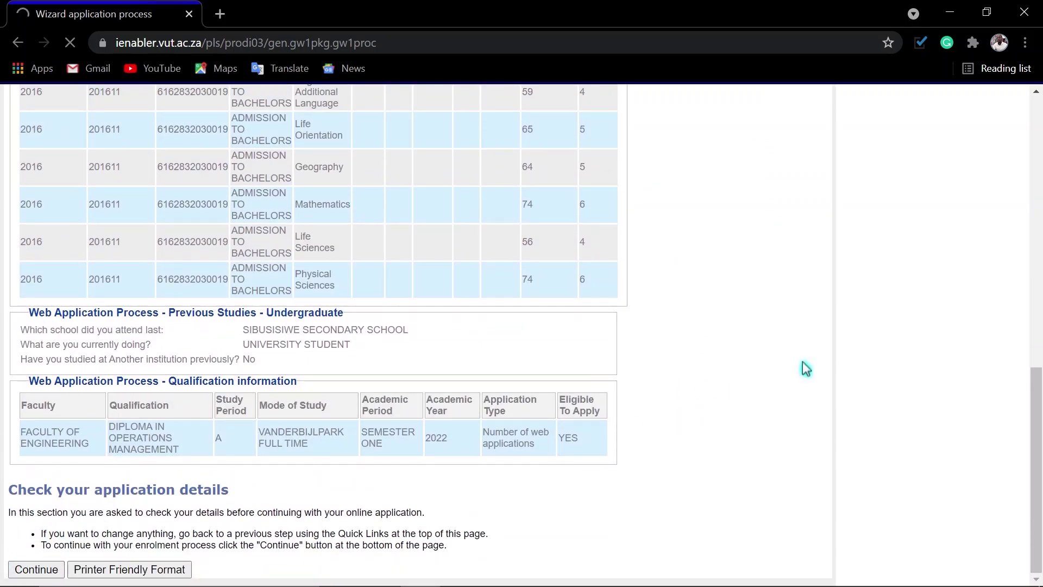
Step: Read the declaration to the end, tick I Accept, and submit the application
scroll(915, 306, down, 4)
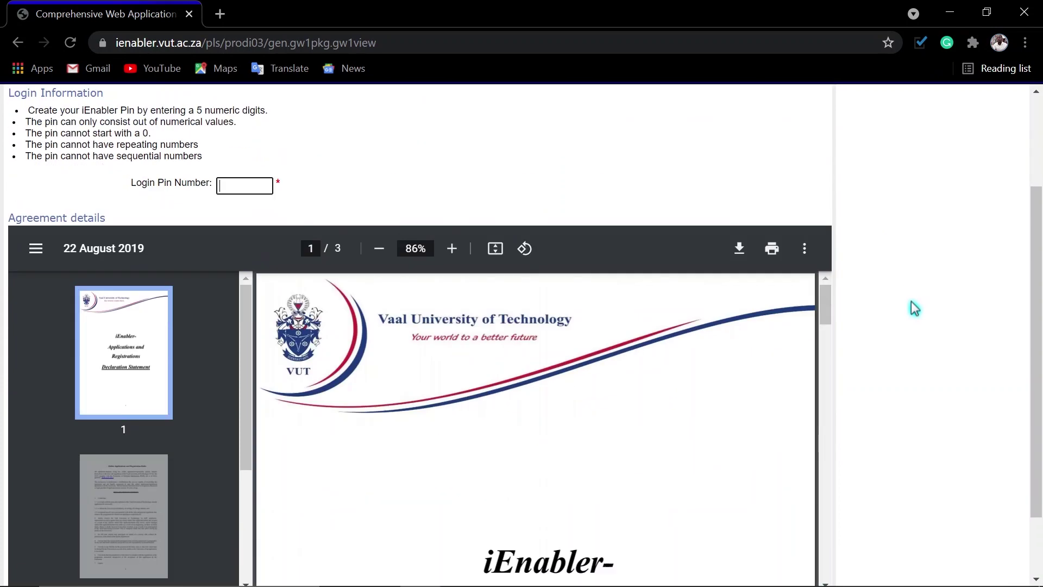
scroll(915, 307, up, 2)
scroll(915, 308, down, 2)
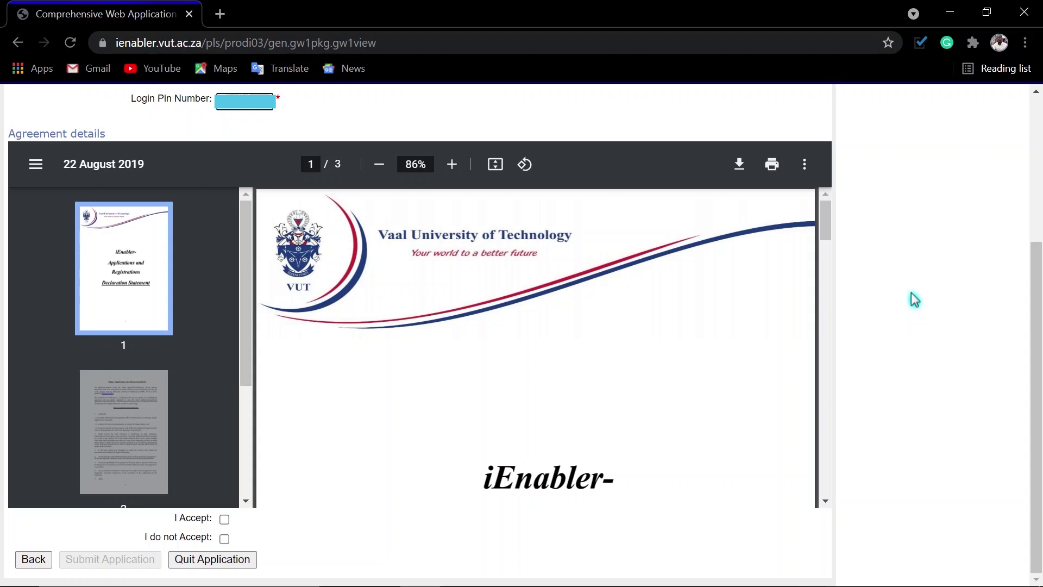
scroll(689, 416, down, 15)
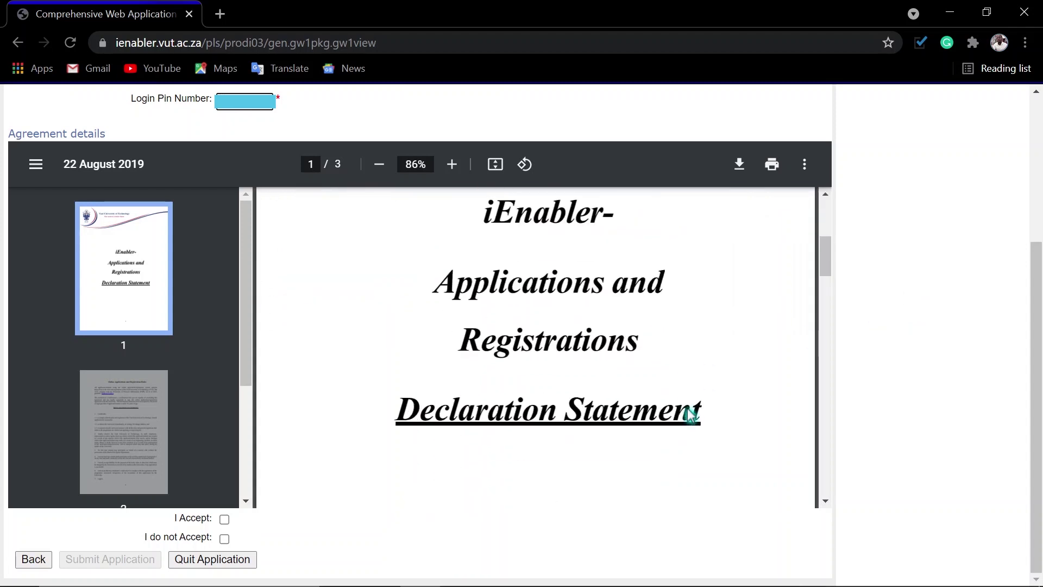
scroll(689, 414, down, 15)
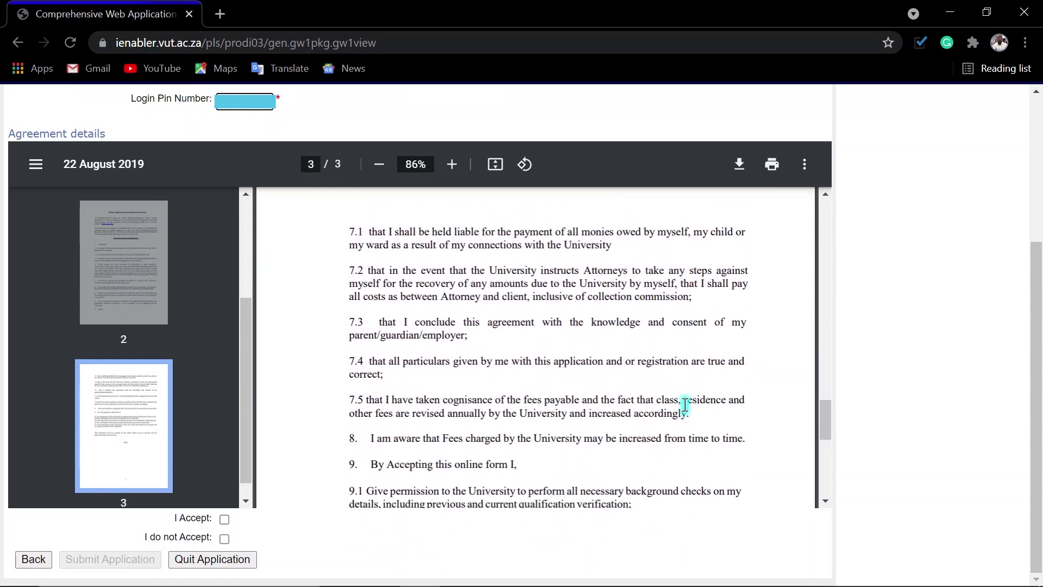
scroll(683, 403, down, 5)
scroll(566, 402, up, 6)
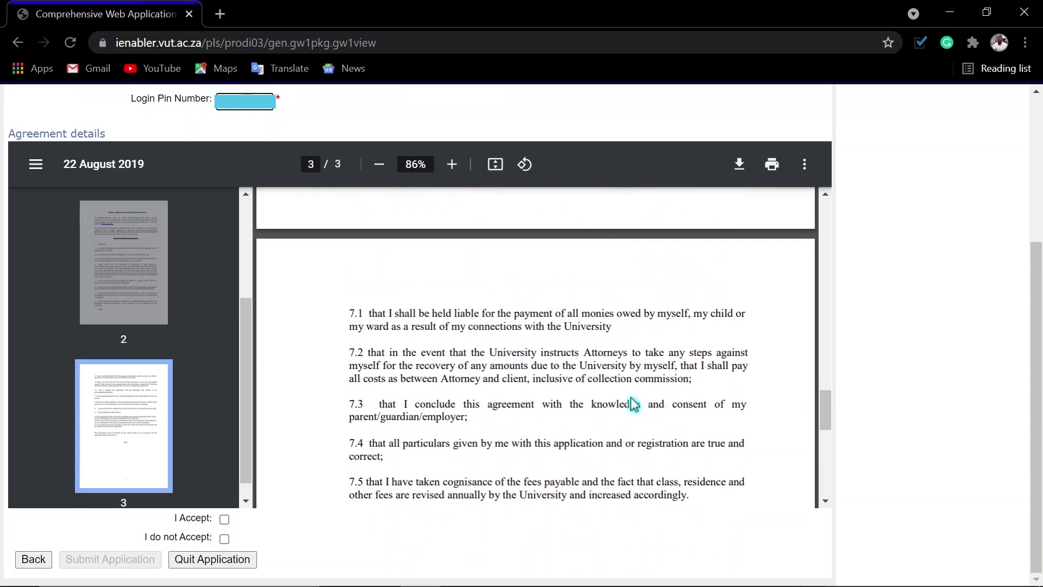
scroll(633, 403, up, 9)
scroll(633, 403, down, 4)
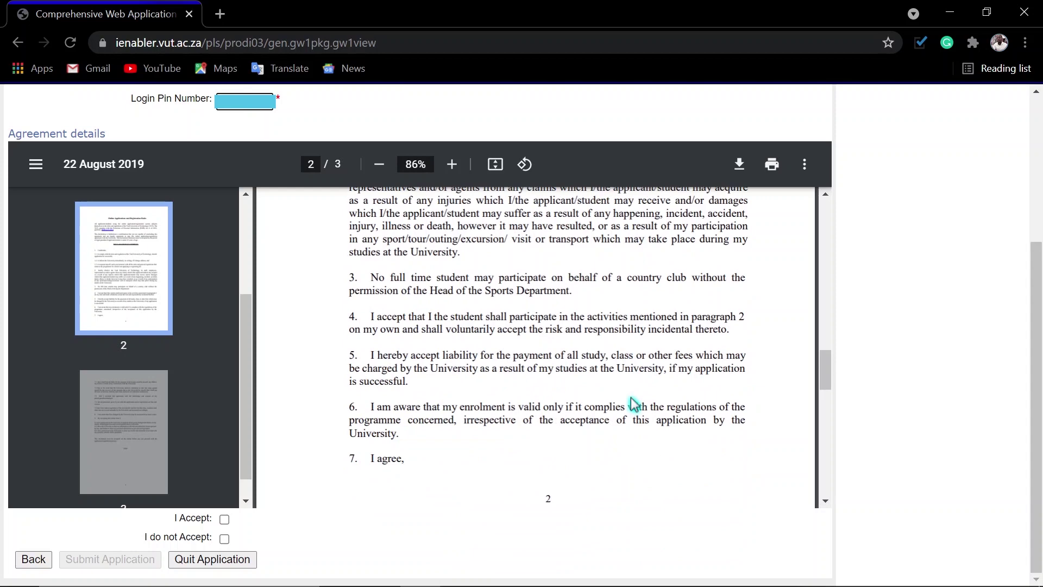
scroll(391, 456, down, 5)
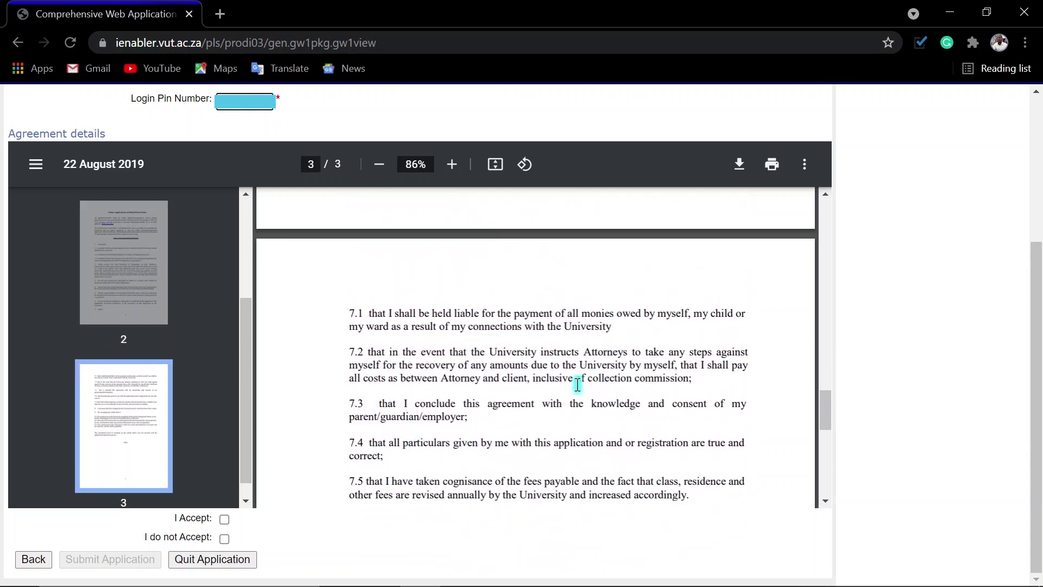
scroll(530, 403, down, 4)
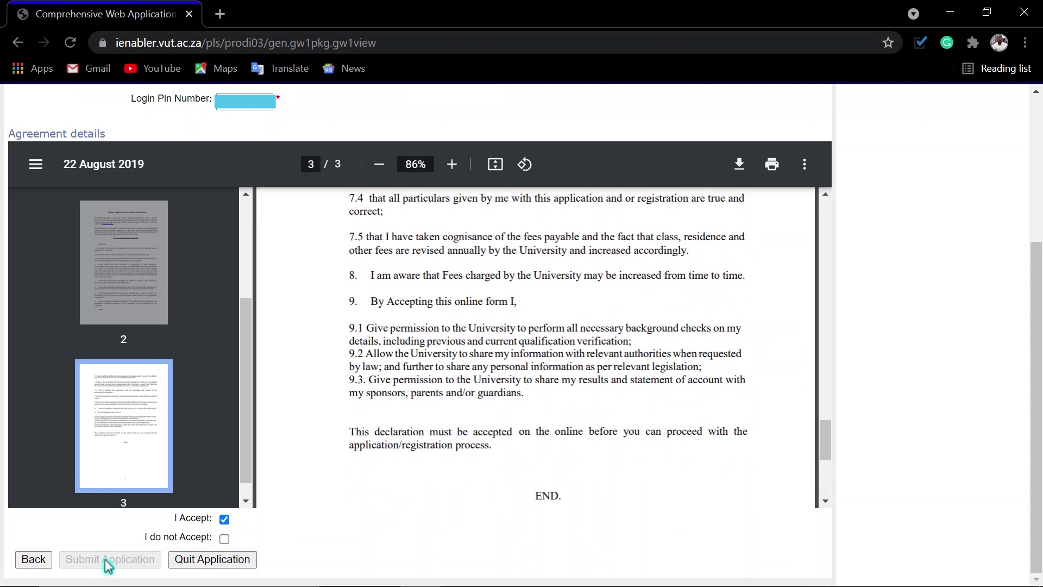
click(224, 519)
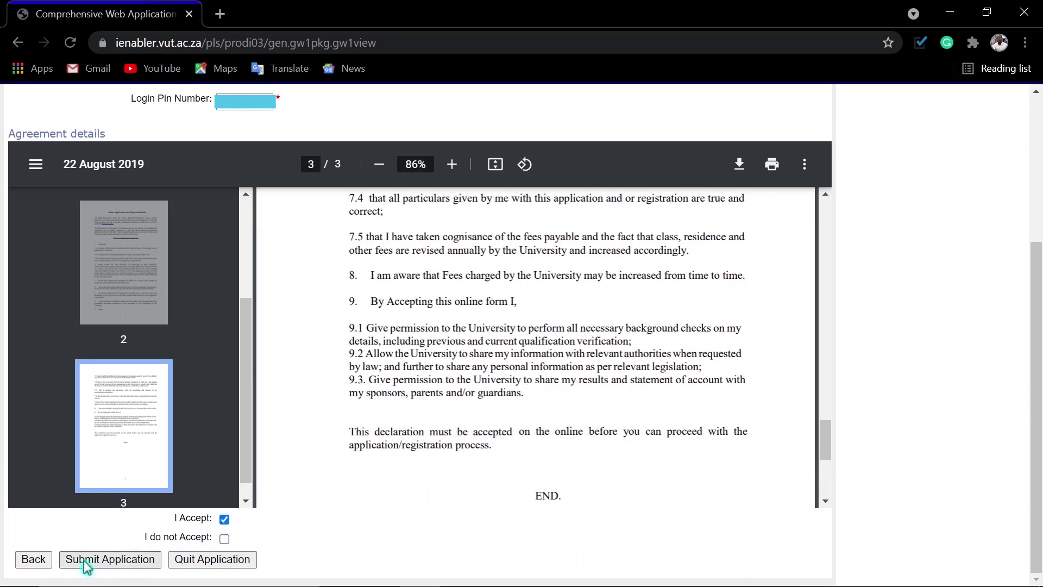
click(114, 561)
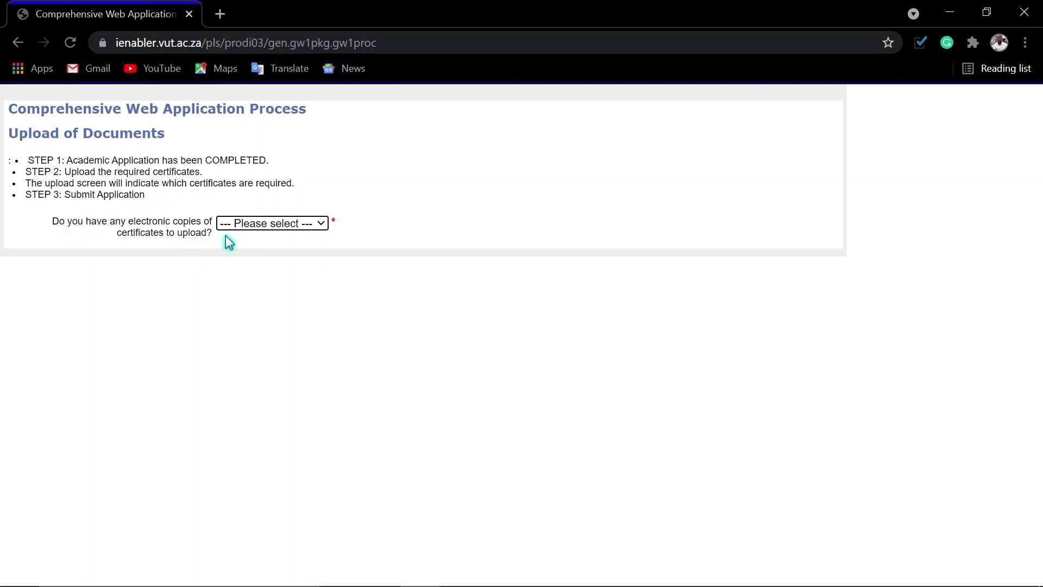
Step: Answer Yes to having electronic certificate copies and proceed to the certificate list
click(270, 228)
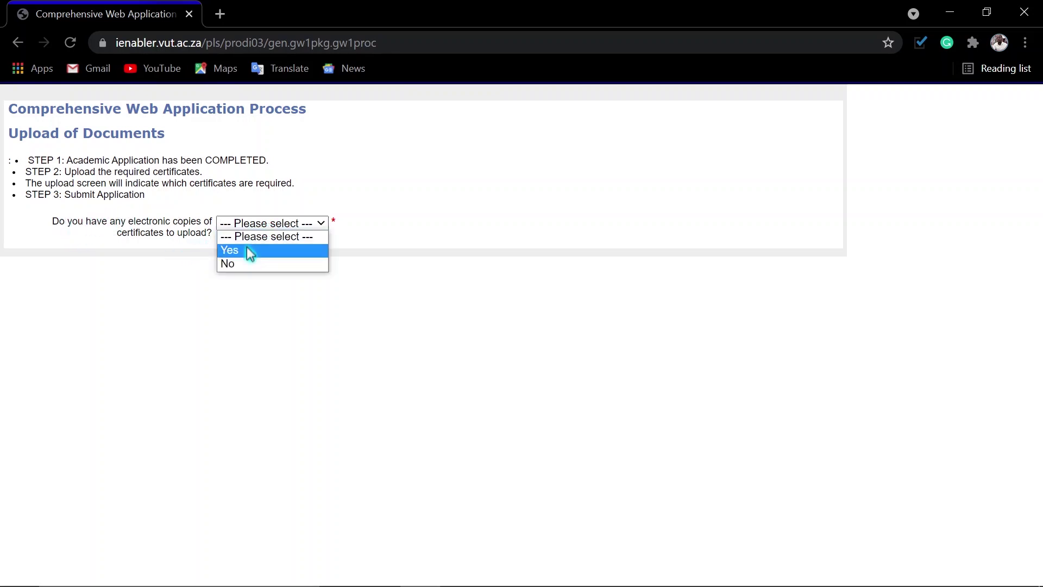
click(247, 250)
click(34, 255)
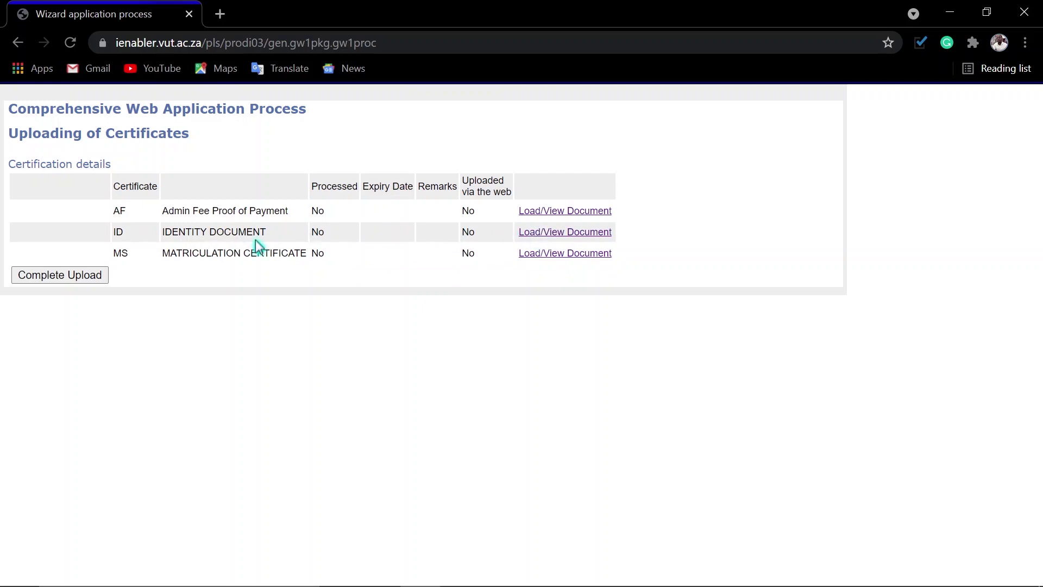
Step: Upload MM ID.pdf from My Documents as the ID certificate document
click(555, 234)
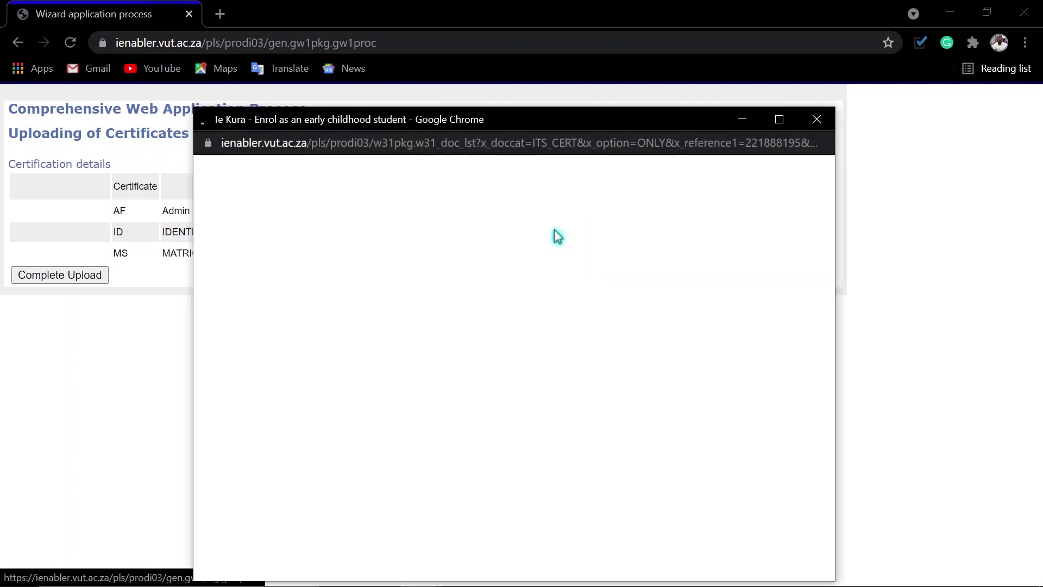
click(425, 299)
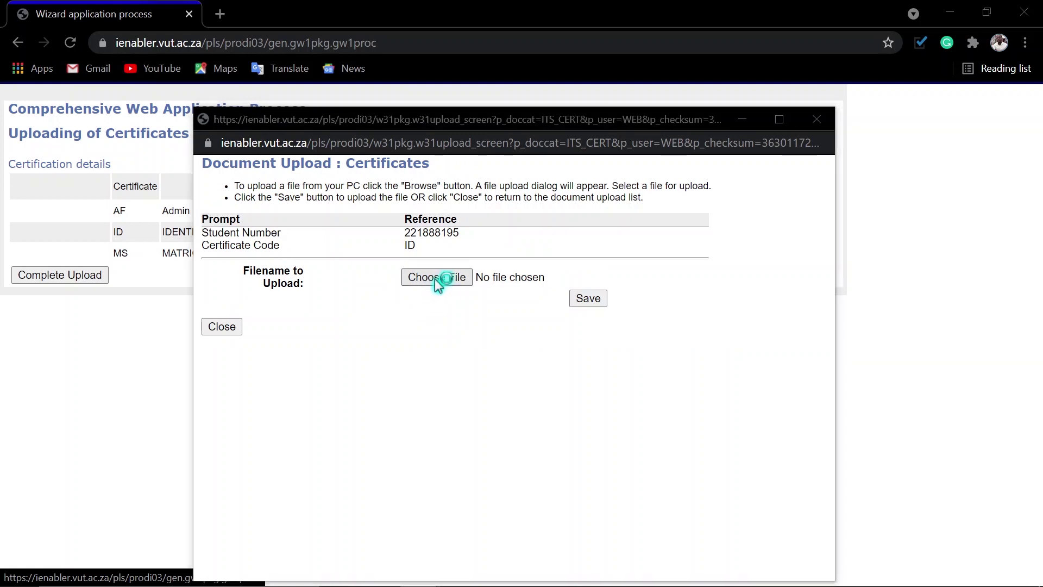
click(432, 278)
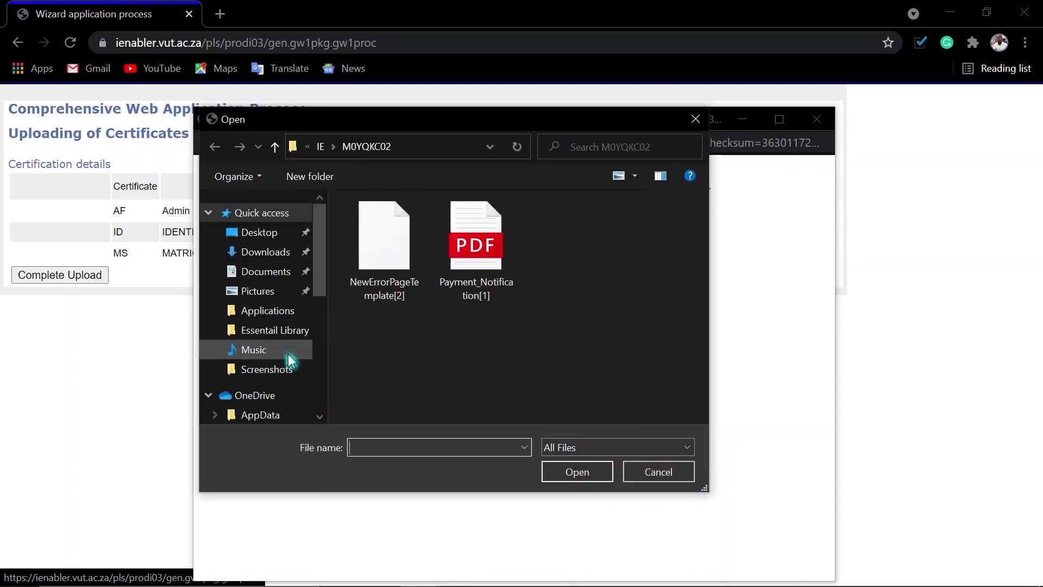
click(265, 271)
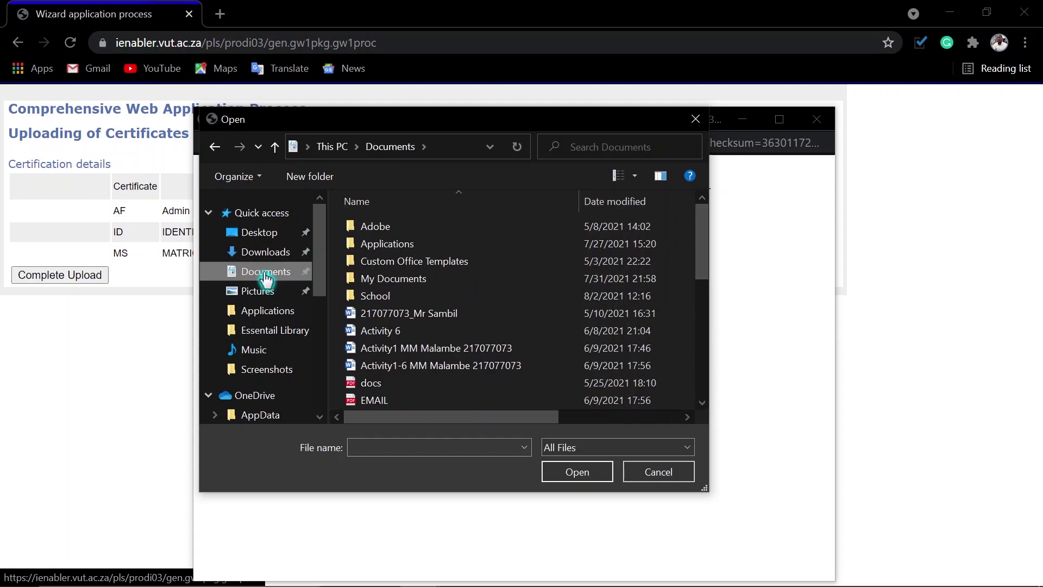
double_click(392, 280)
click(391, 315)
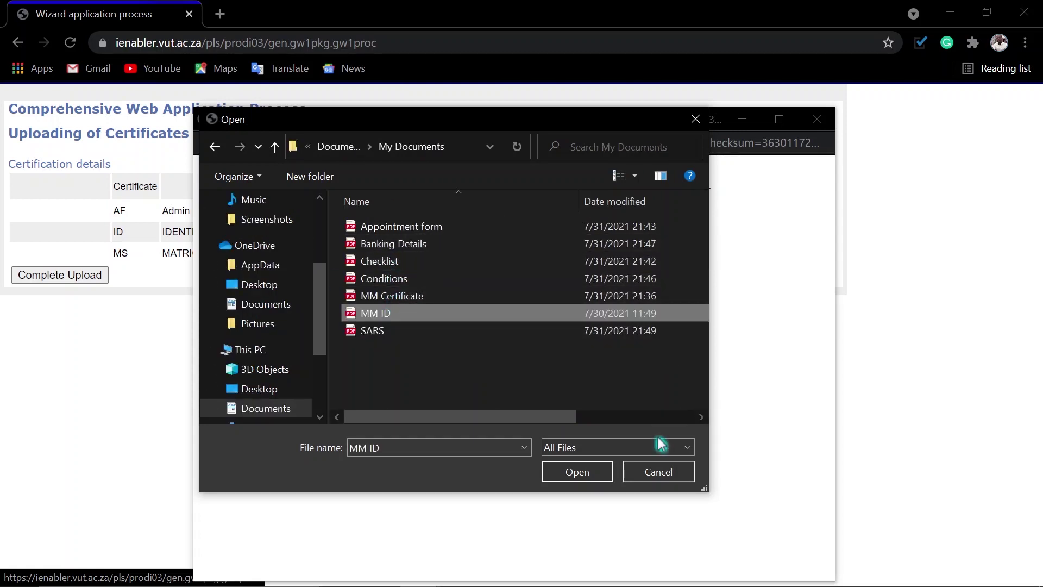
click(576, 472)
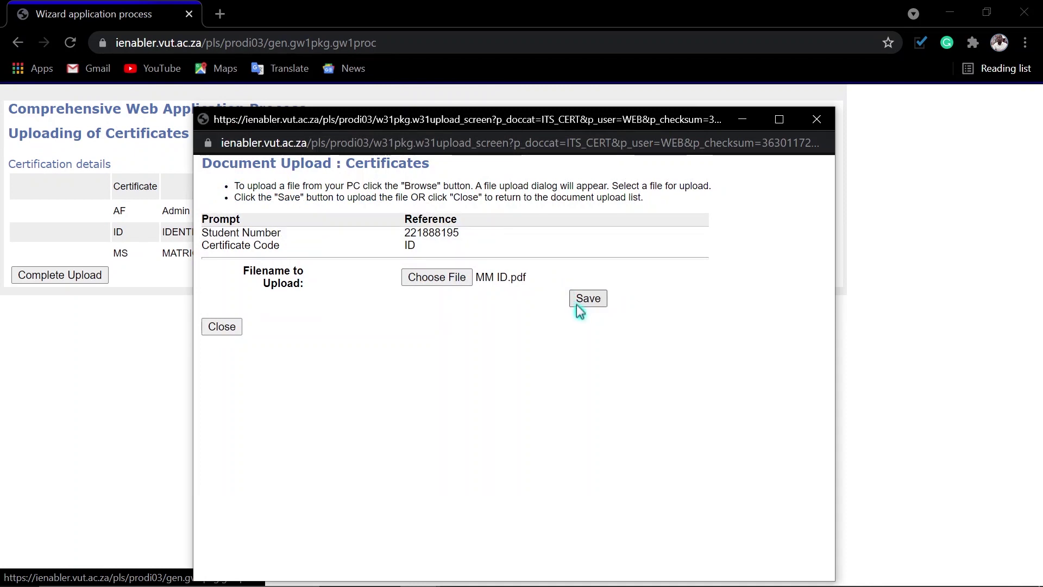
click(587, 299)
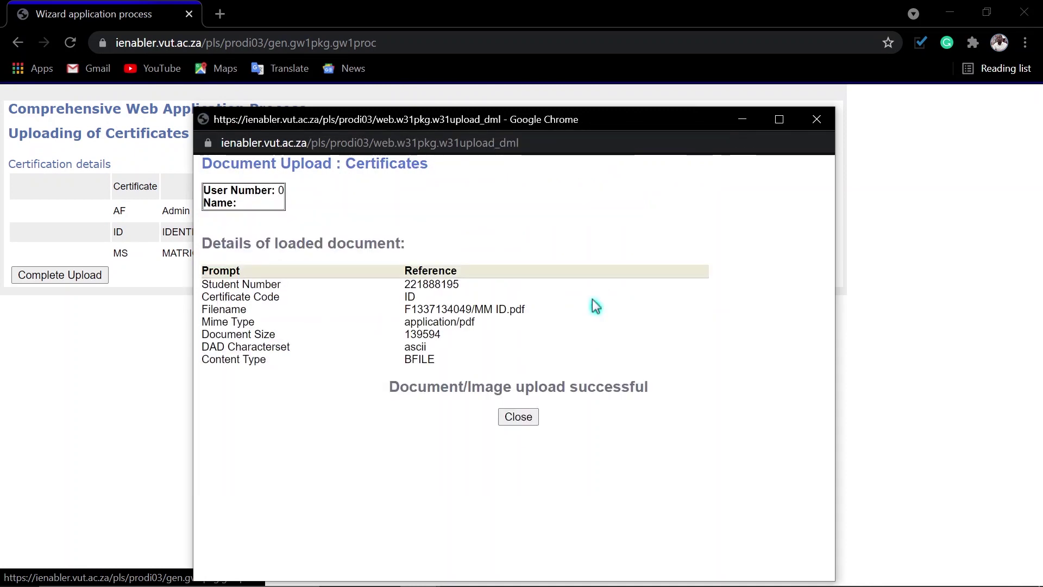
click(518, 416)
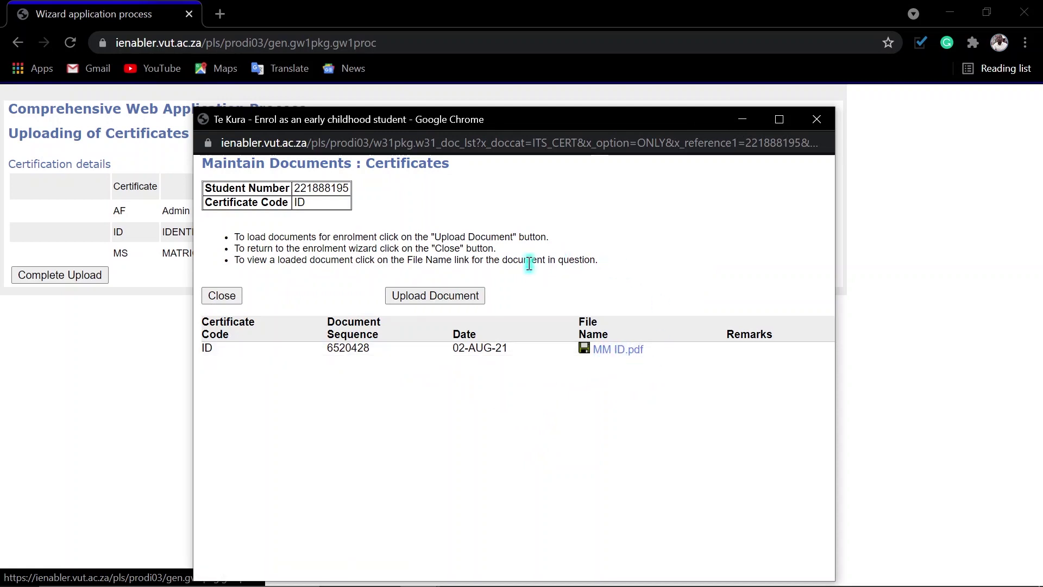
click(625, 358)
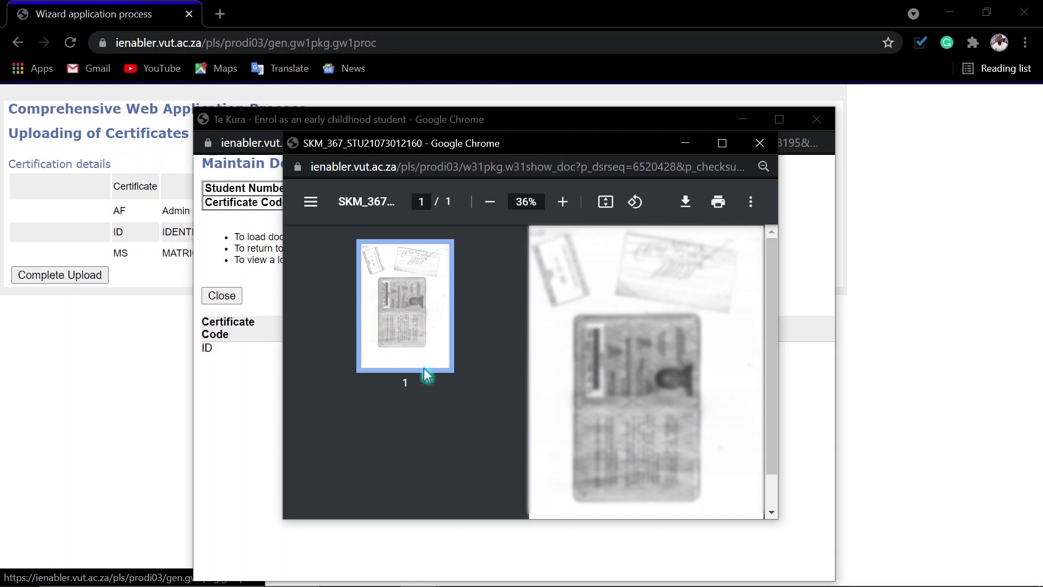
scroll(706, 323, down, 2)
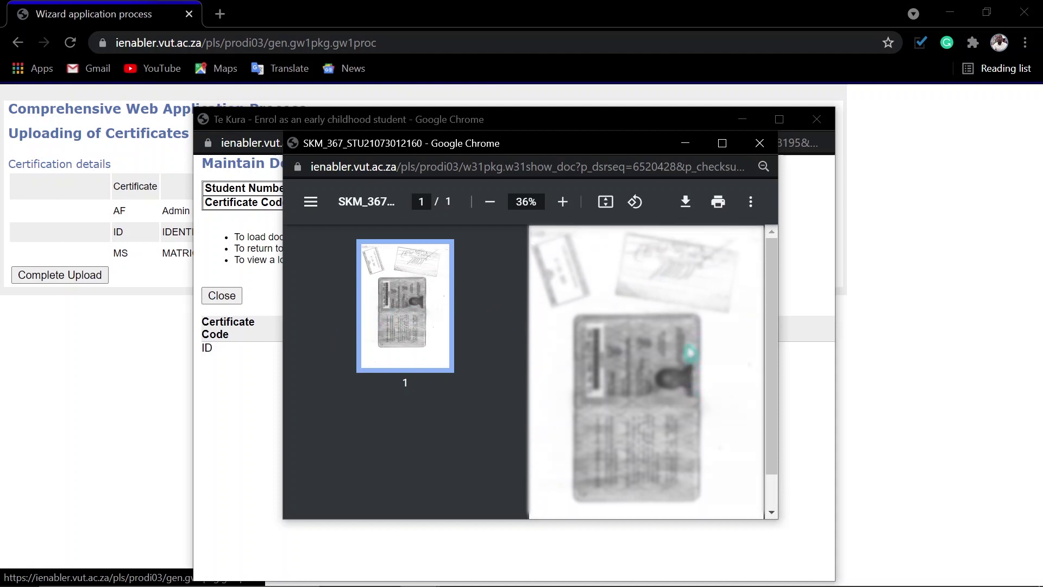
scroll(669, 315, up, 1)
click(759, 143)
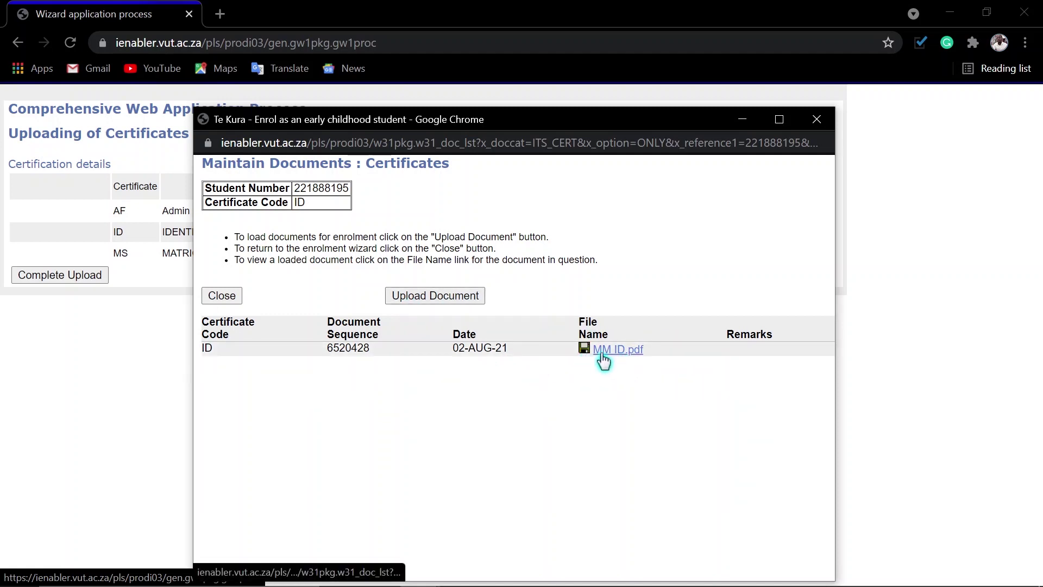
Step: Close the ID upload window and complete the certificate uploads
click(434, 298)
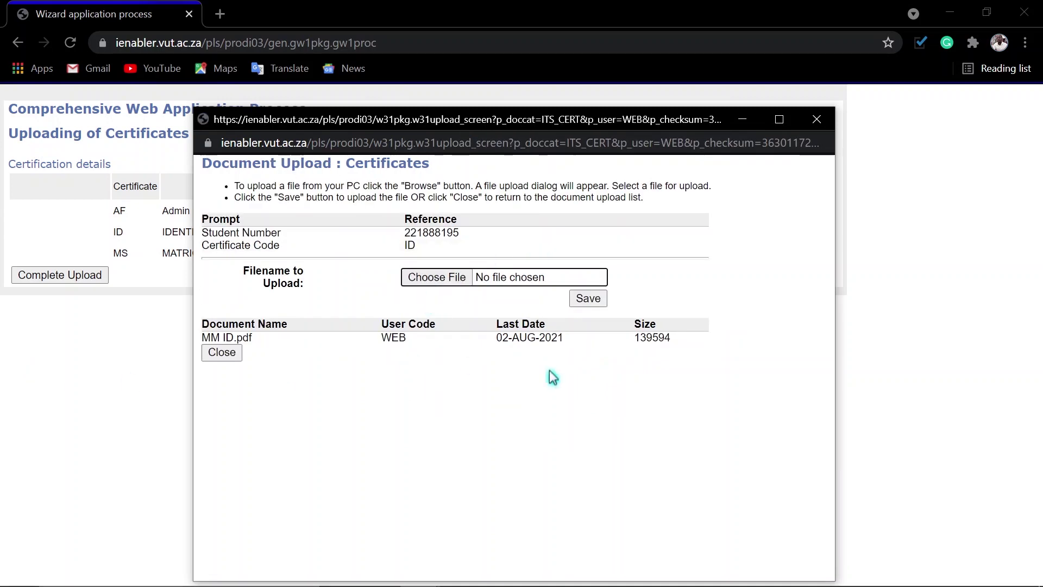
click(812, 129)
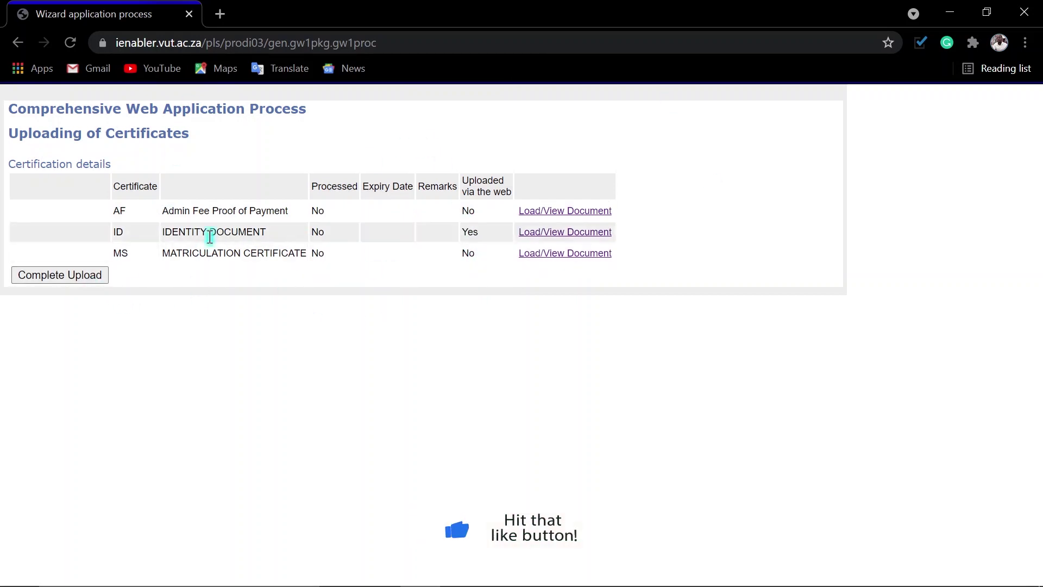
click(45, 276)
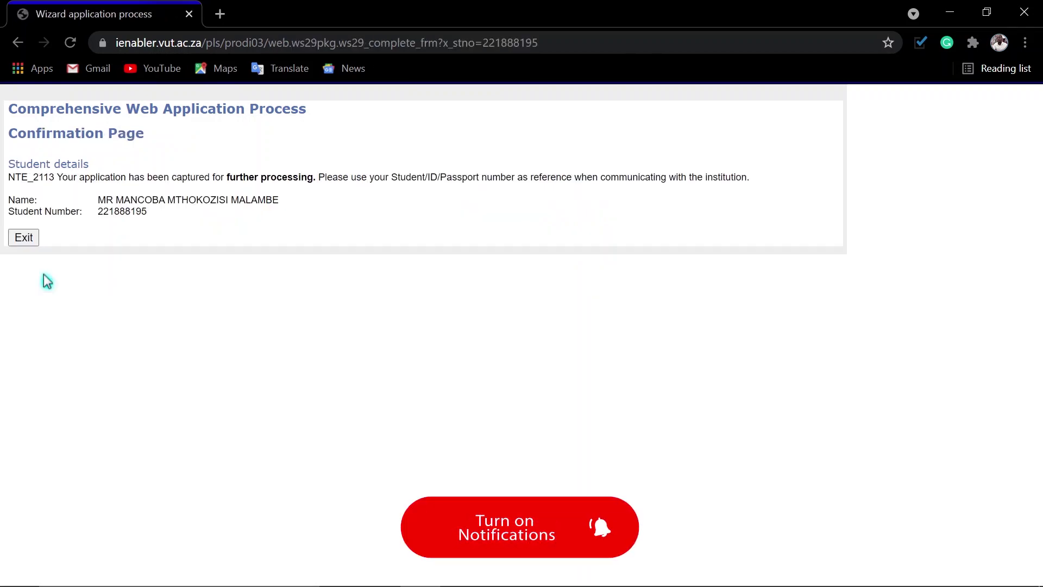